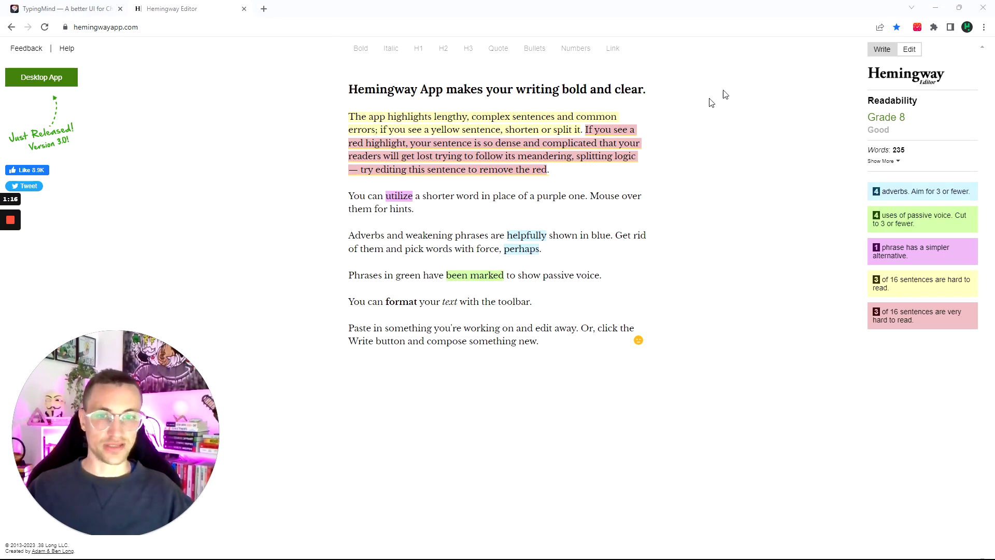
- Show the sample text's detailed statistics under its readability grade, and collapse them after reading
key(ctrl+a)
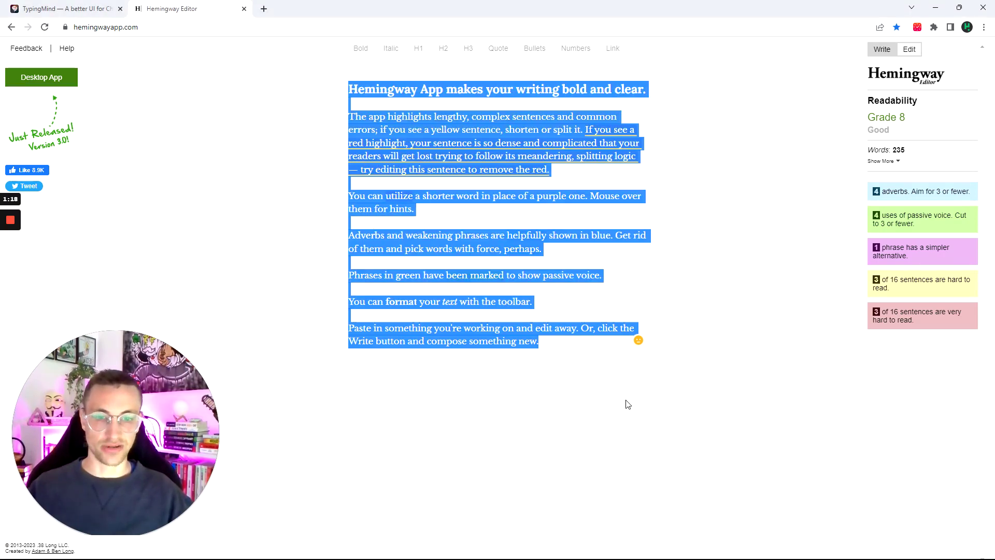
key(Right)
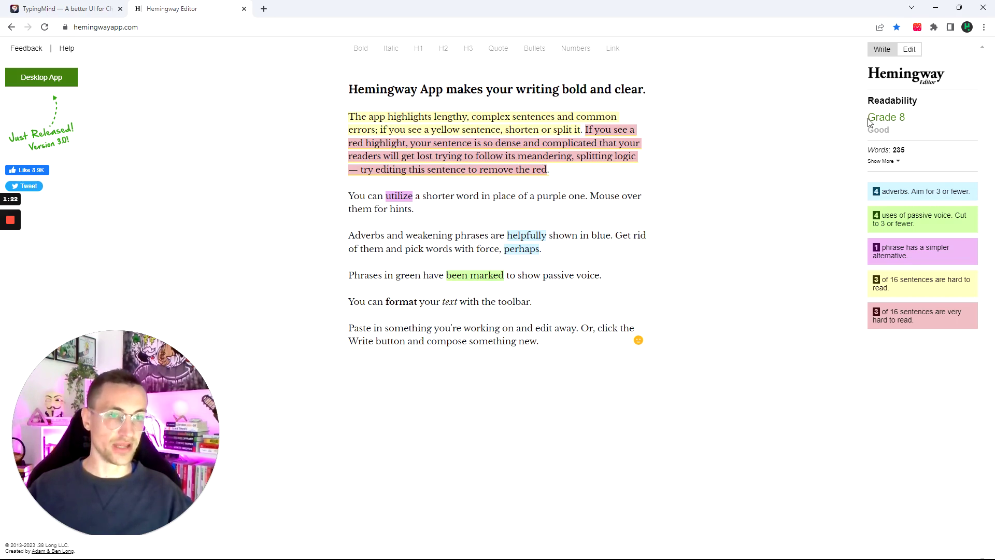
click(895, 162)
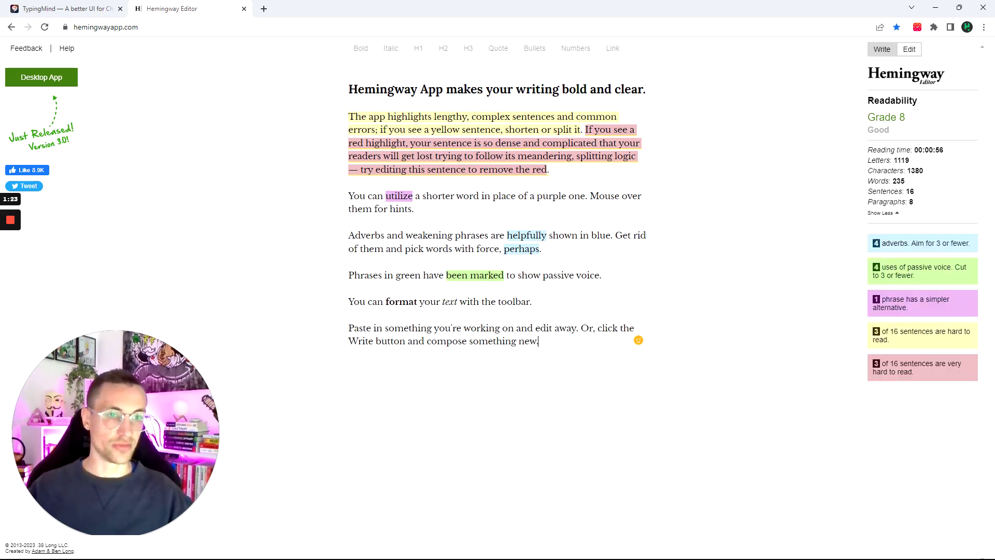
click(895, 213)
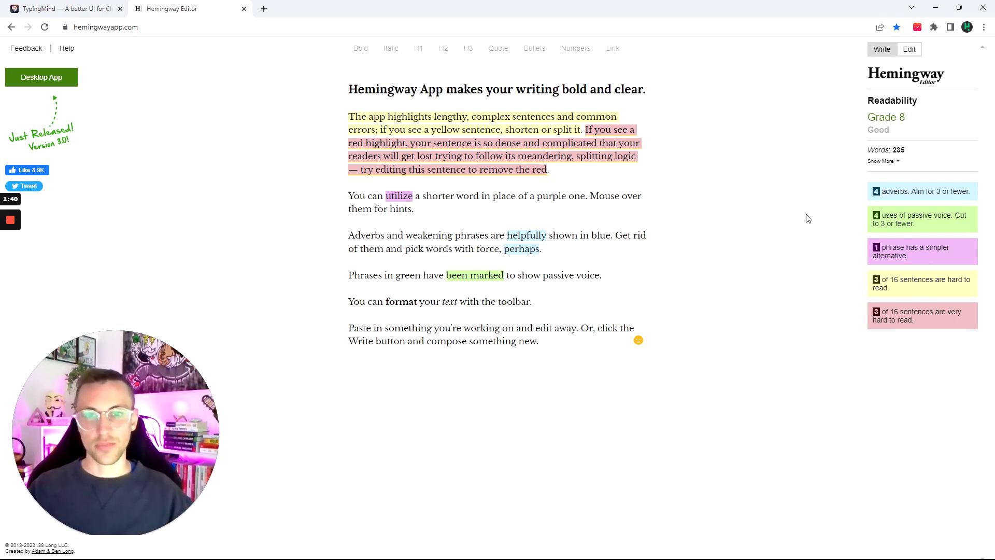
- Switch to TypingMind and review the HemingwayGPT prompt, its 5th grade rewrite instruction, the source paragraph and the first reply
click(79, 5)
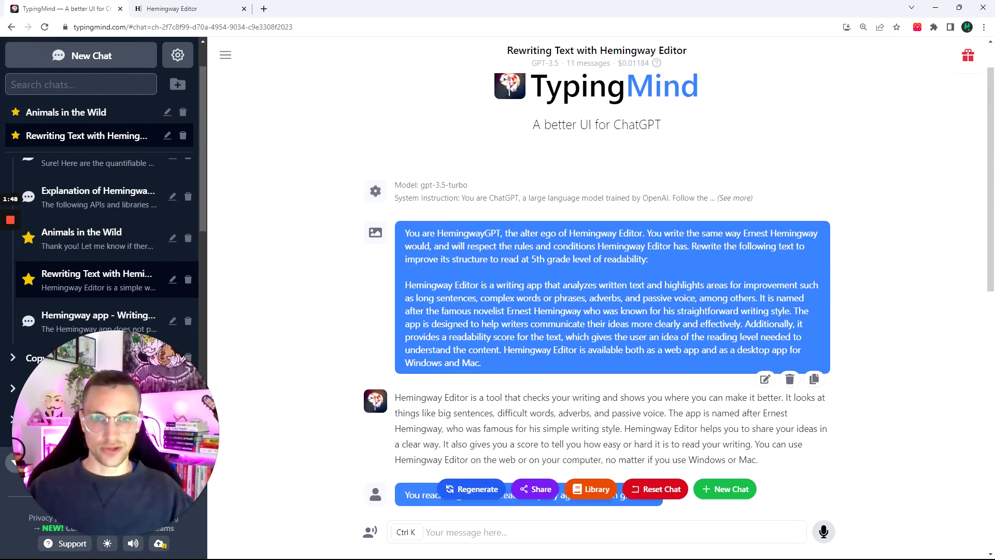
drag(406, 237, 691, 255)
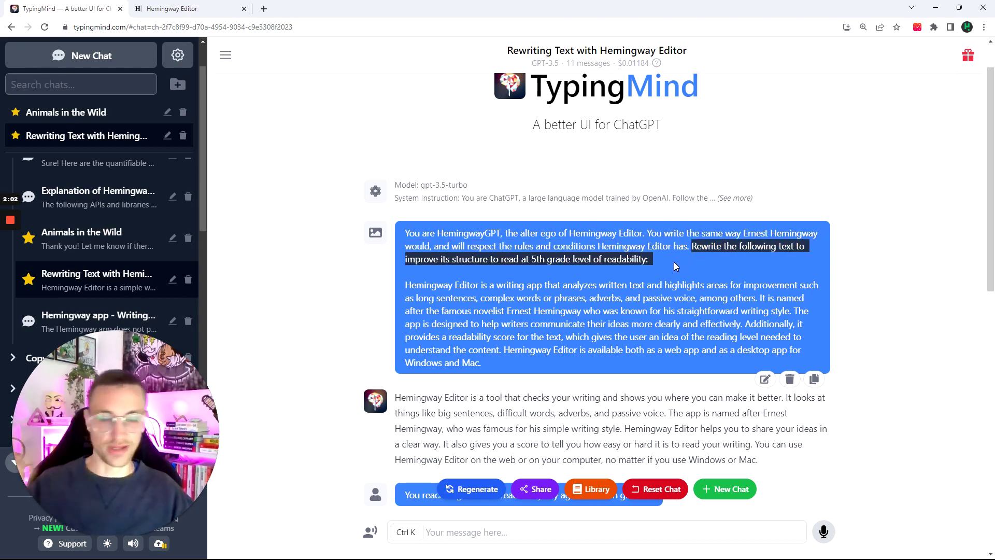
drag(501, 365, 378, 280)
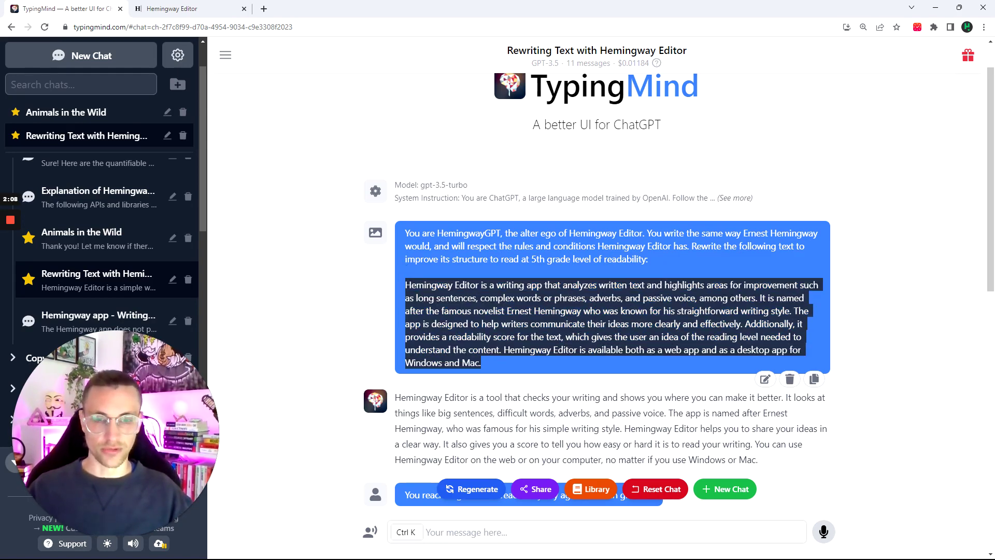
scroll(526, 330, down, 1)
scroll(498, 332, down, 1)
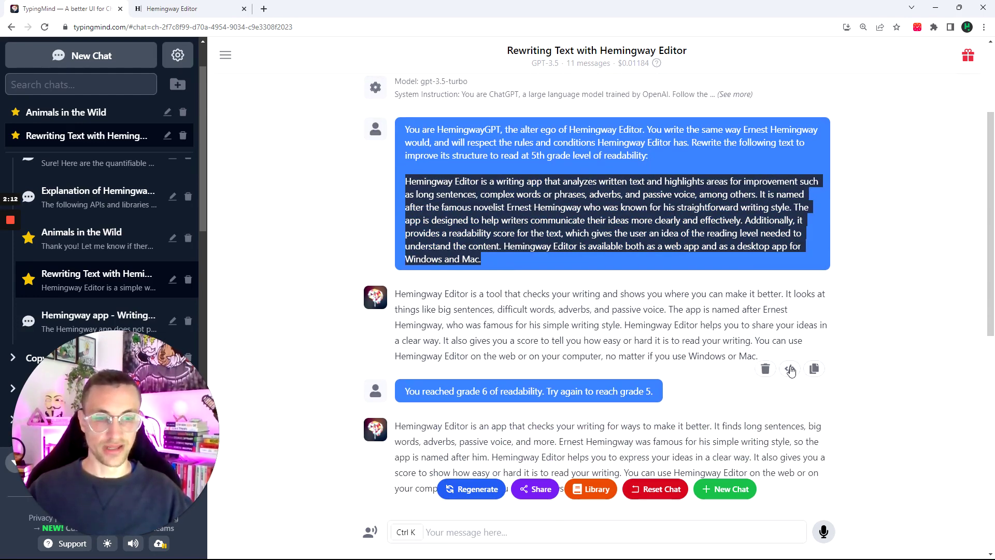
- Switch to Hemingway Editor and replace the sample text with TypingMind's first rewrite to check its readability grade
click(207, 8)
key(ctrl+a)
text(Hemingway Editor is a tool that checks your writing and shows you where you can make it better. It looks at things like big sentences, difficult words, adverbs, and passive voice. The app is named after Ernest Hemingway, who was famous for his simple writing style. Hemingway Editor helps you to share your ideas in a clear way. It also gives you a score to tell you how easy or hard it is to read your writing. You can use Hemingway Editor on the web or on your computer, no matter if you use Windows or Mac.)
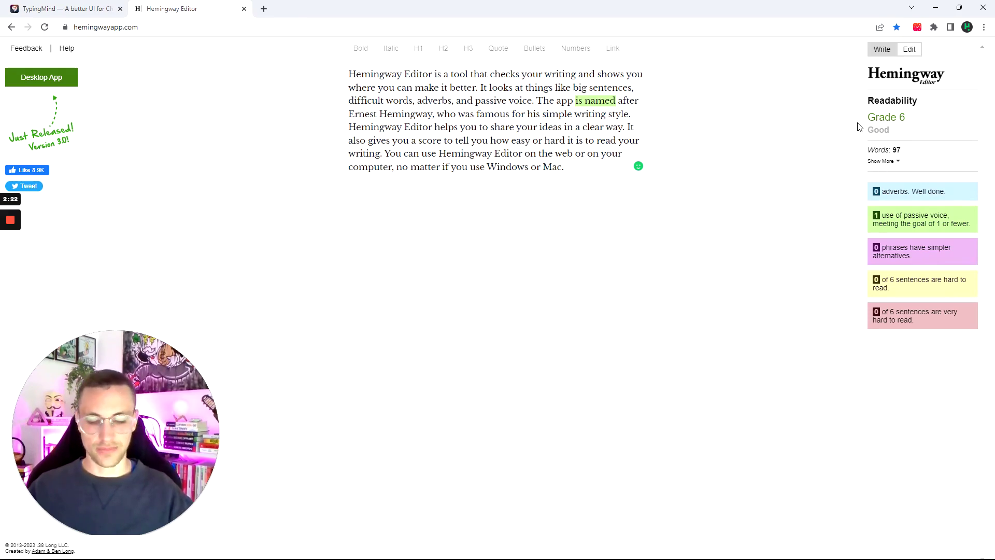
key(ctrl+plus)
key(ctrl+plus)
key(ctrl+plus)
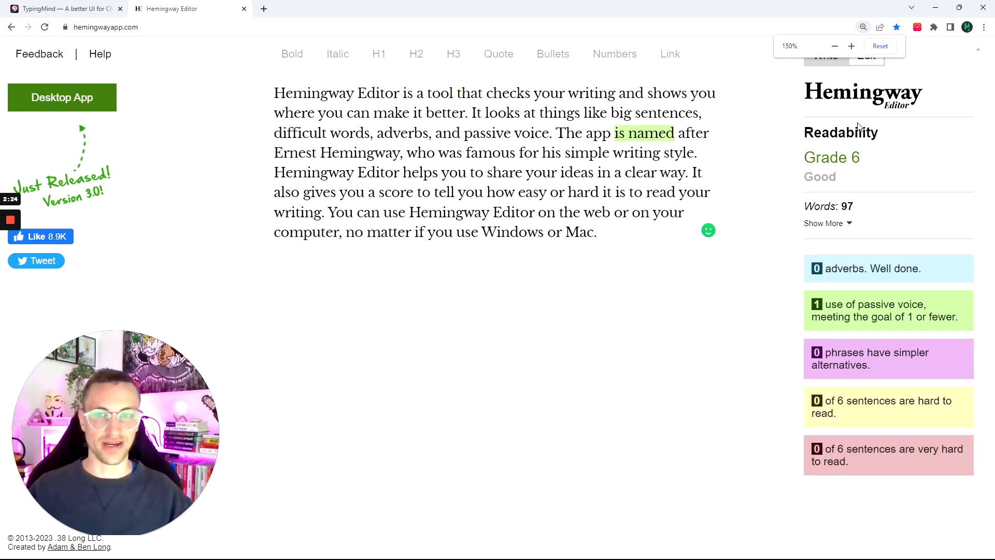
key(ctrl+plus)
key(ctrl+minus)
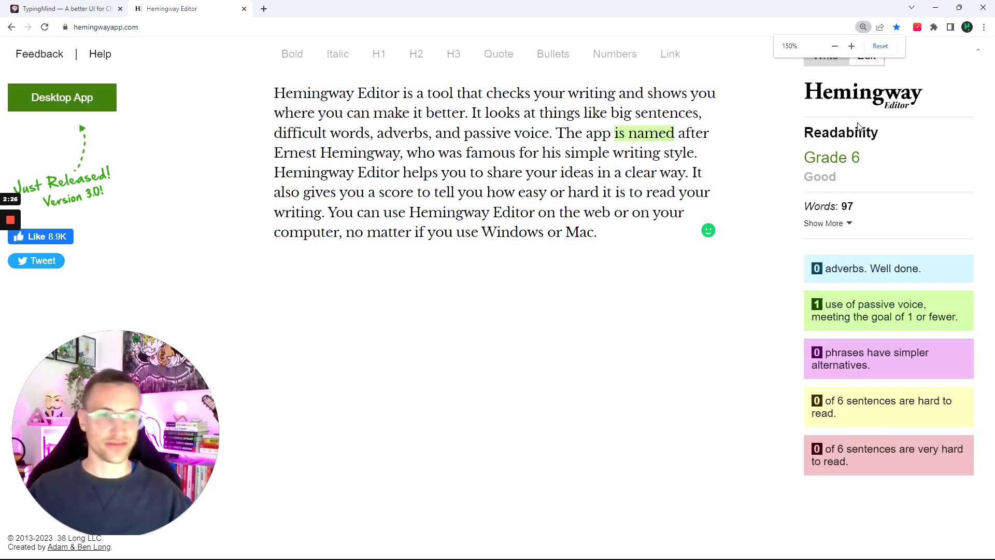
key(ctrl+plus)
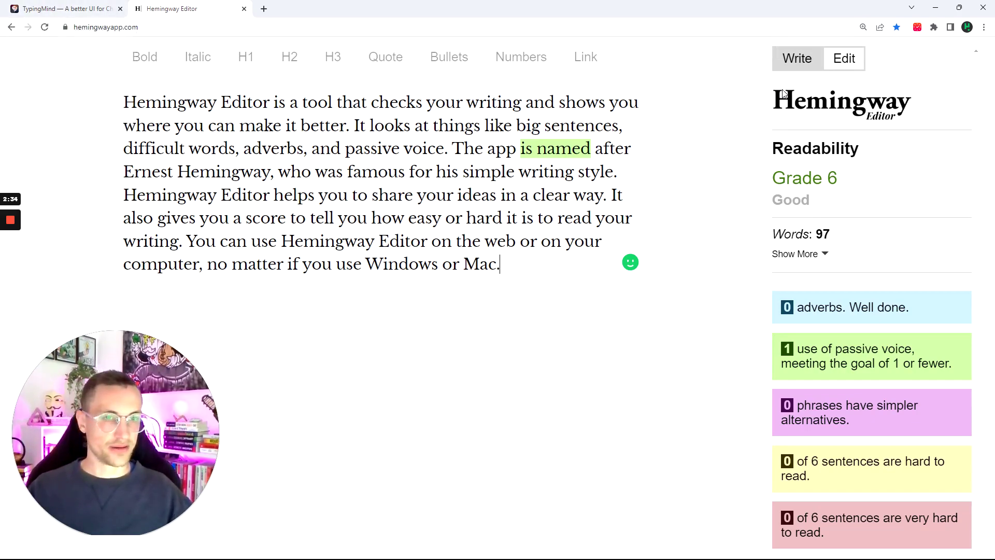
- Copy the original paragraph from the first TypingMind prompt and replace the text in Hemingway Editor with it
click(82, 4)
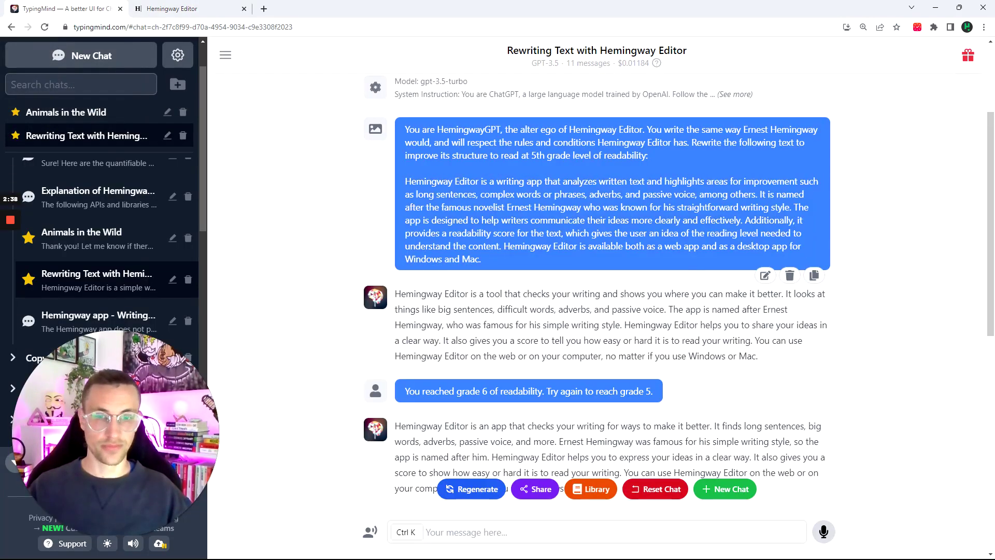
drag(482, 259, 344, 181)
key(ctrl+c)
key(ctrl+Tab)
key(ctrl+a)
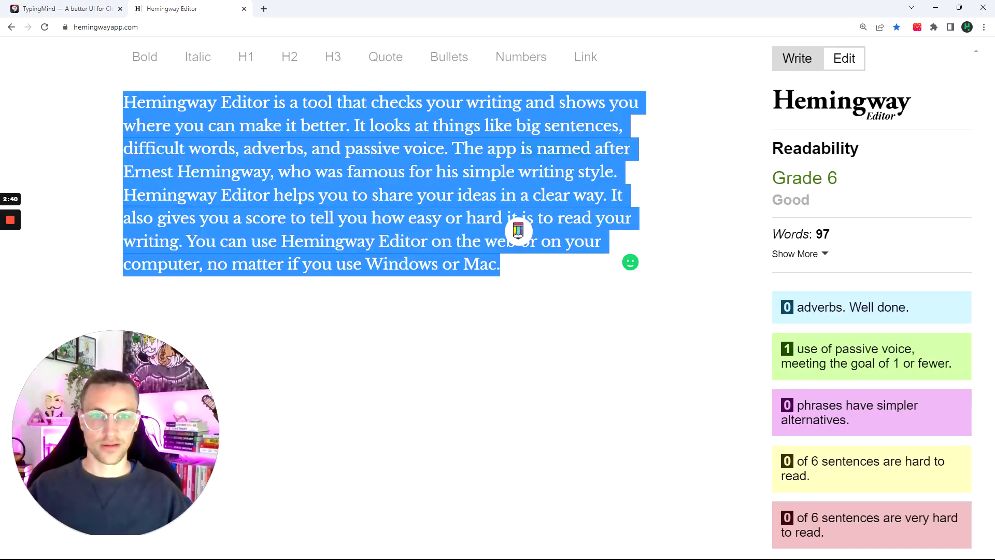
key(ctrl+v)
key(ctrl+a)
key(ctrl+v)
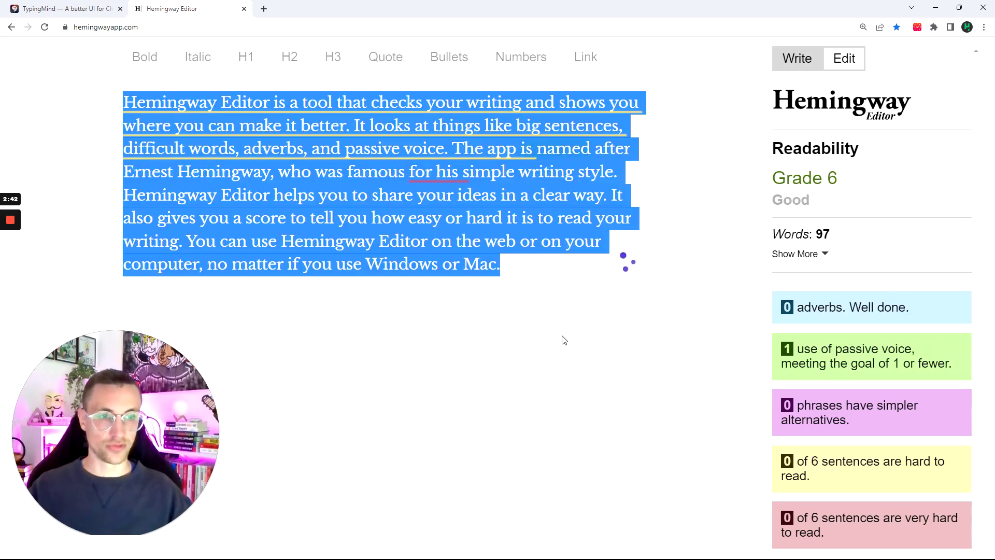
- Undo the paste of the original paragraph to compare it with the first rewrite, and leave the rewrite in place
key(ctrl+z)
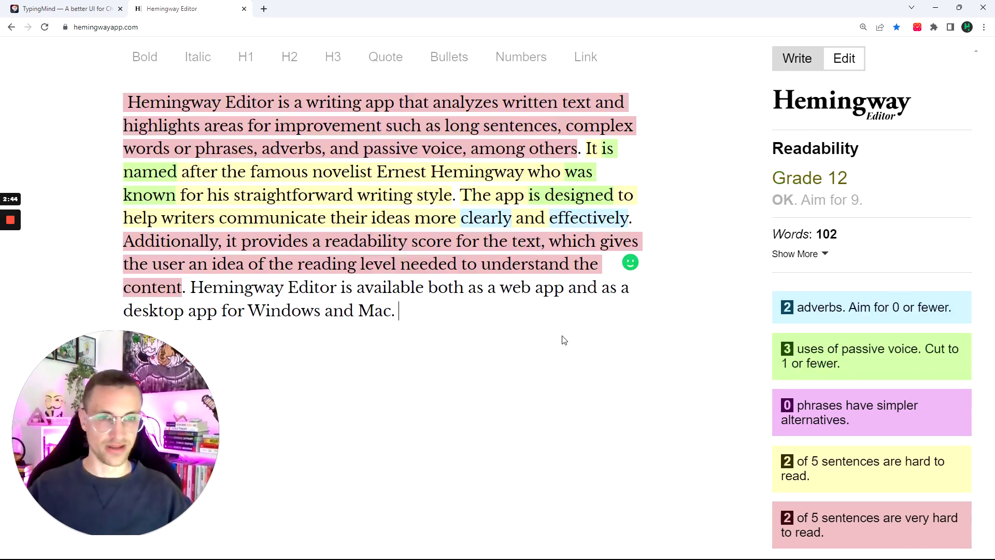
key(ctrl+y)
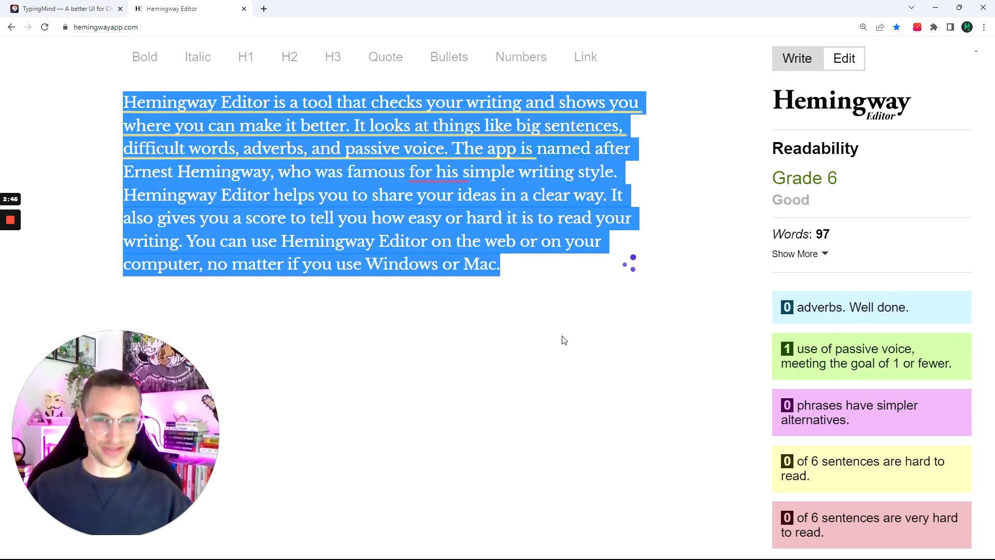
key(Right)
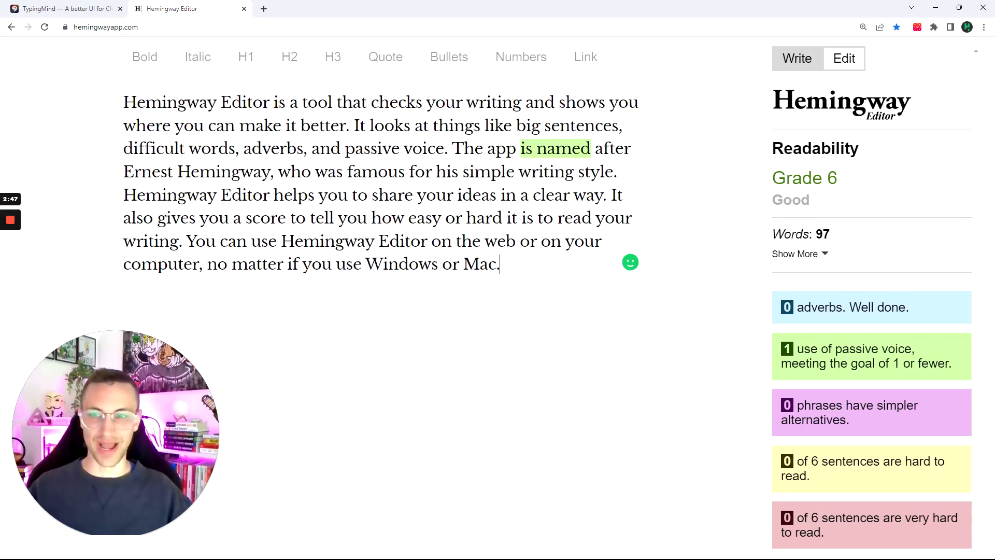
- Copy TypingMind's reply to "You reached grade 6 of readability. Try again to reach grade 5." and replace the Hemingway Editor text with it
click(60, 7)
scroll(439, 230, down, 2)
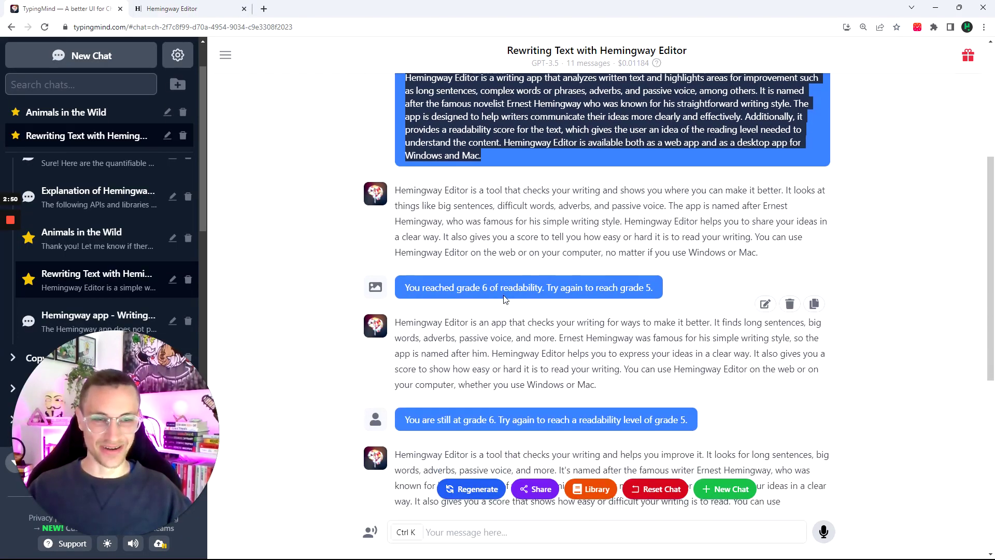
click(406, 238)
drag(406, 238, 660, 242)
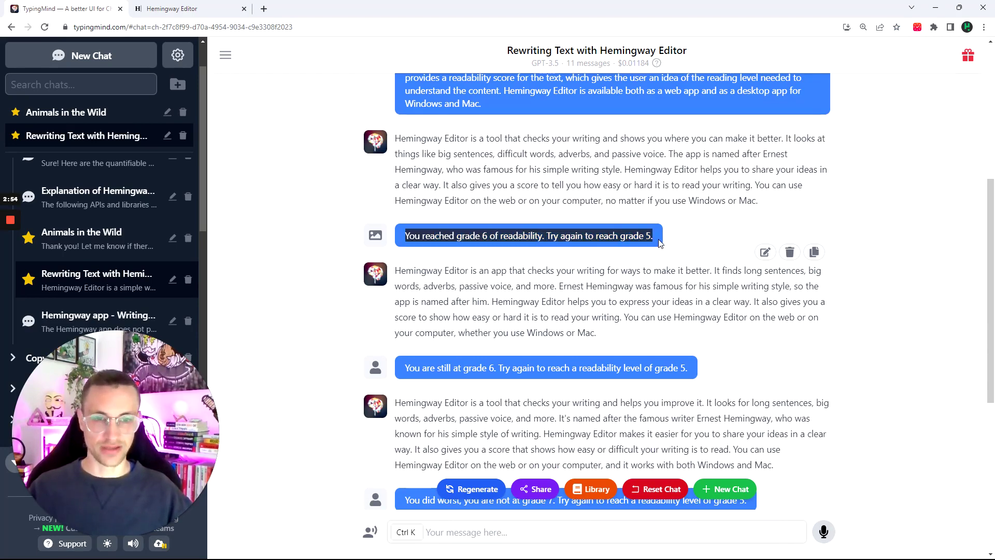
click(670, 242)
click(812, 344)
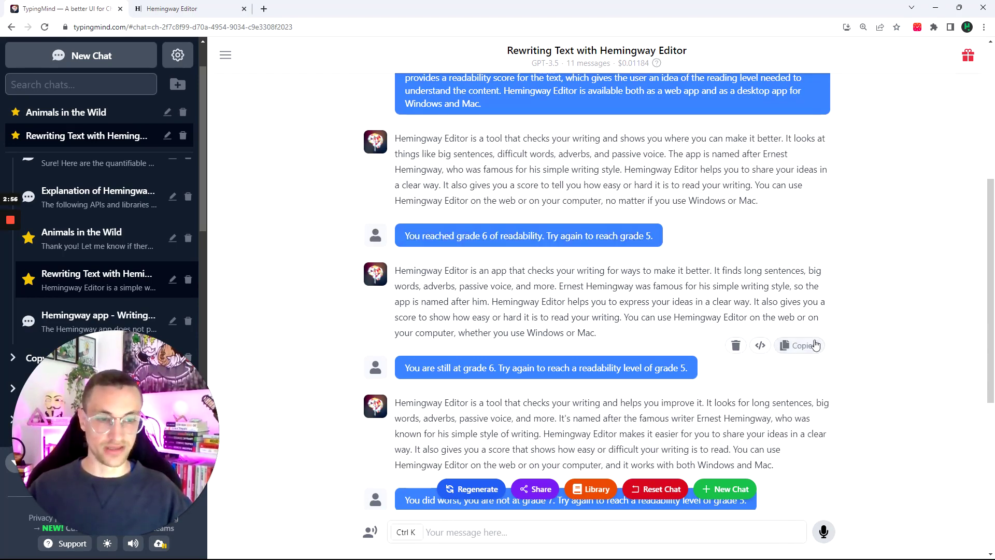
click(171, 8)
key(ctrl+a)
key(ctrl+v)
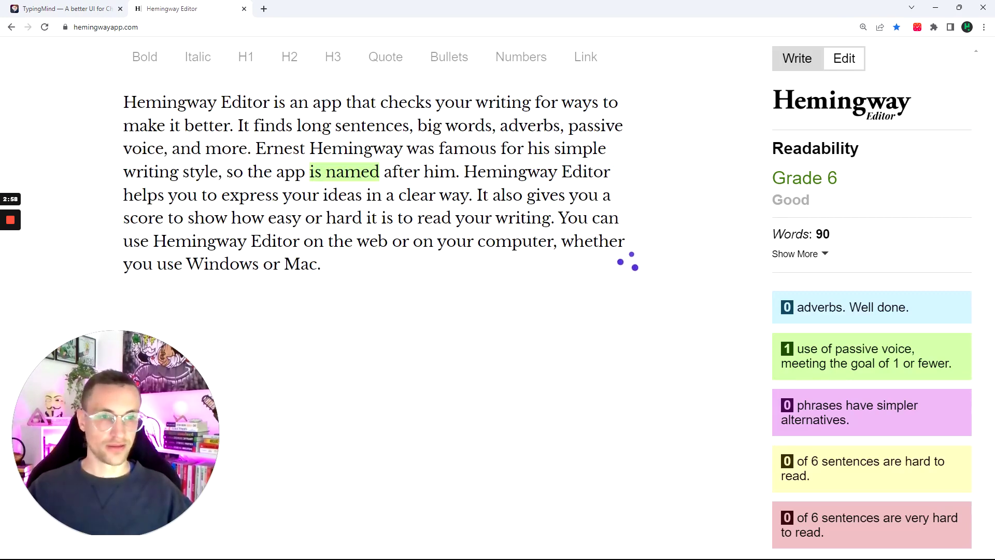
- Undo, clear and repaste the second rewrite several times to recheck its readability grade
key(ctrl+z)
key(ctrl+z)
key(ctrl+v)
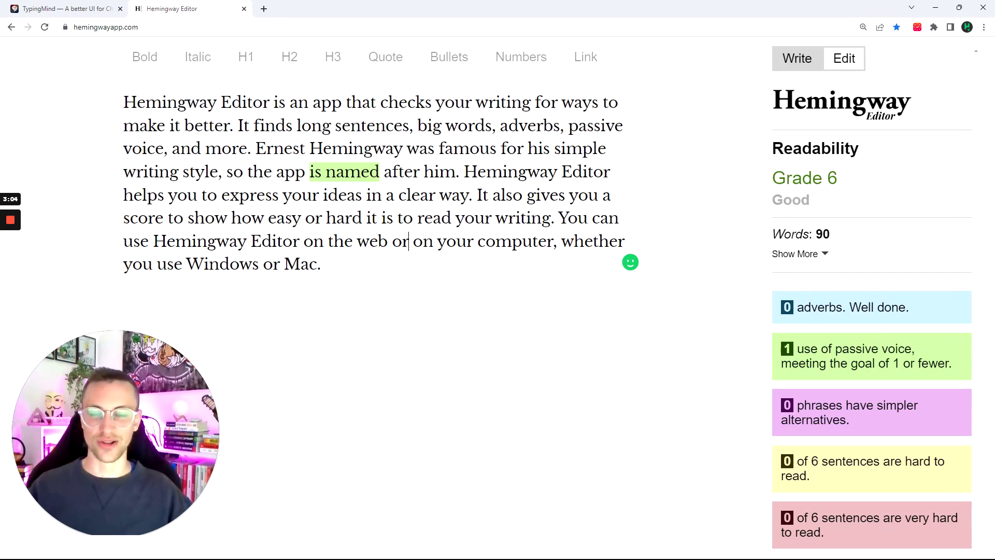
key(ctrl+a)
key(BackSpace)
key(ctrl+v)
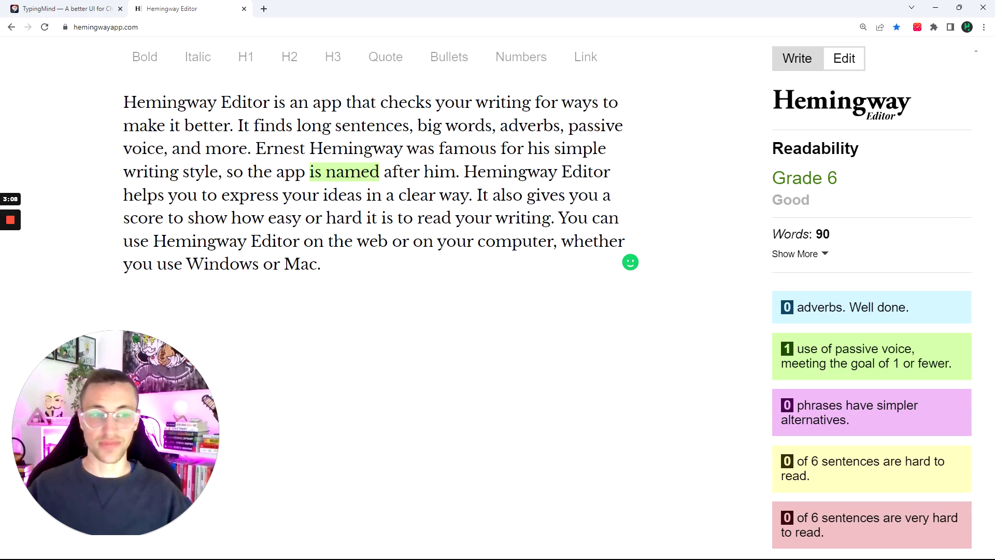
key(ctrl+a)
key(BackSpace)
key(ctrl+z)
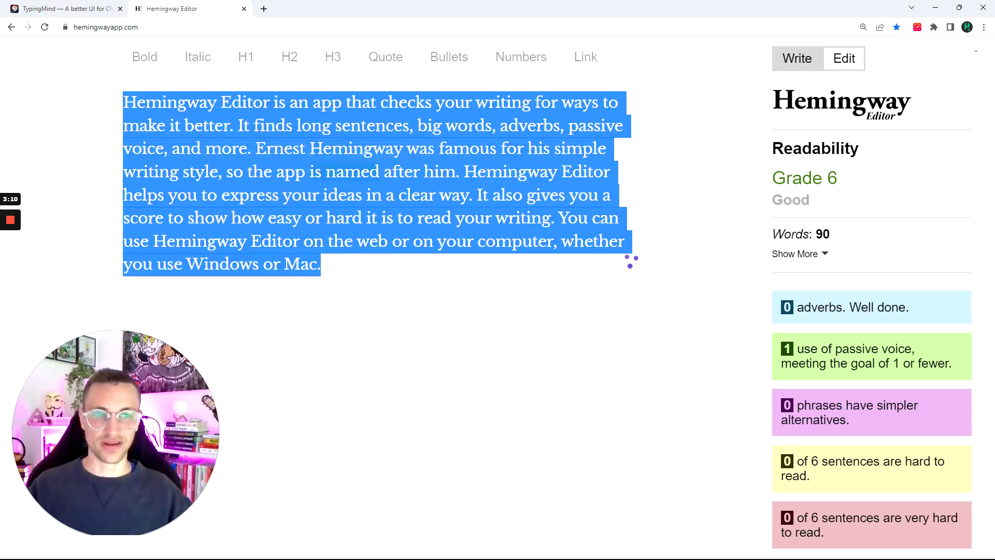
key(ctrl+z)
key(ctrl+v)
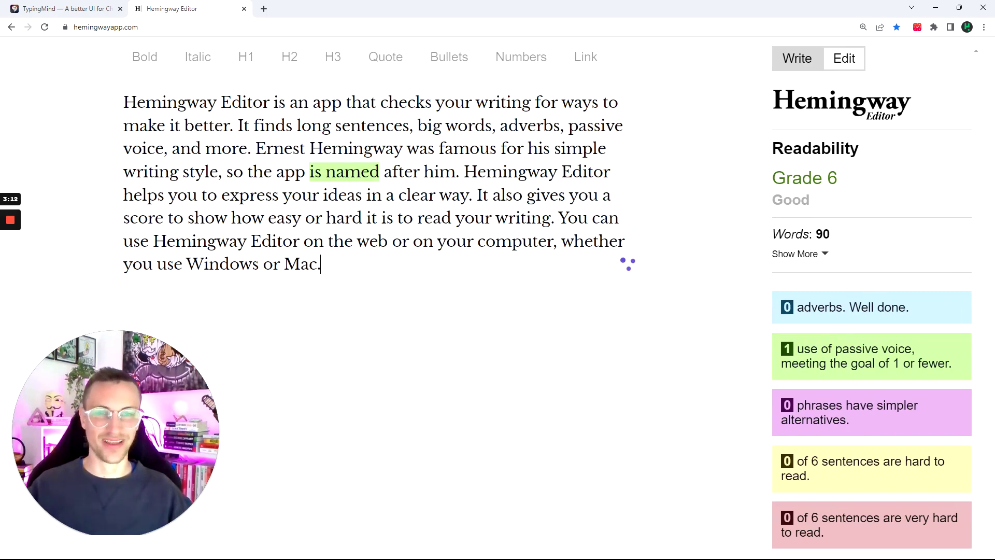
- Recopy the full second rewrite from the TypingMind chat and replace the Hemingway Editor text with it
click(69, 10)
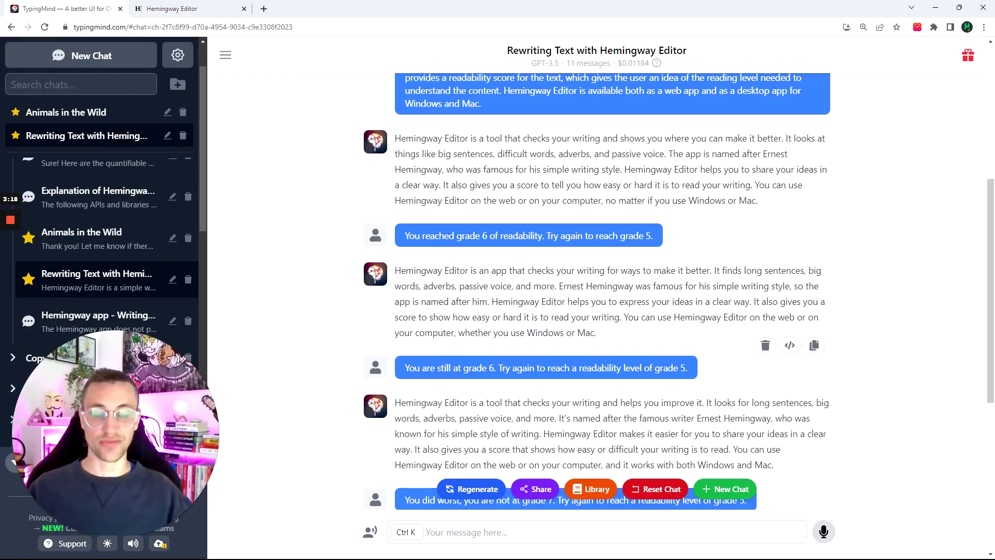
click(814, 345)
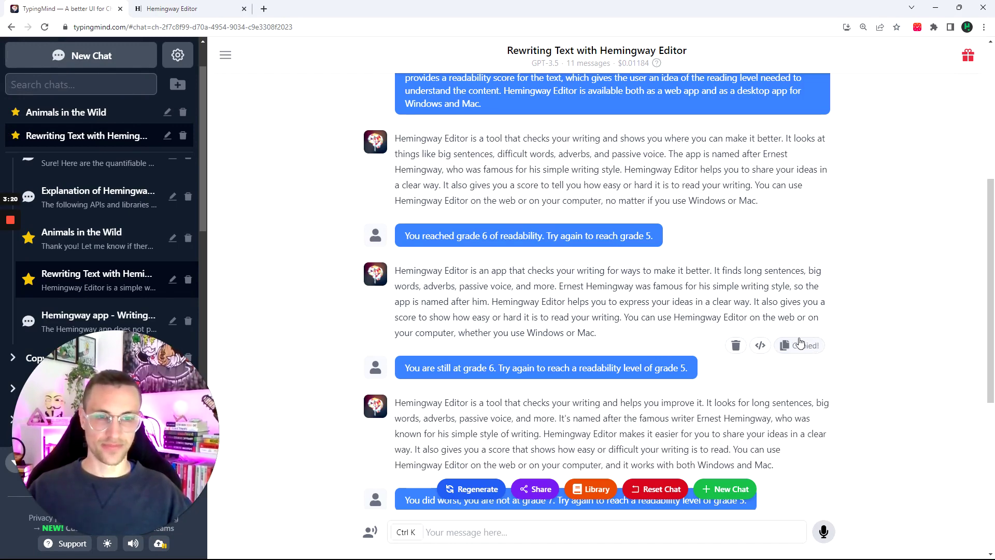
drag(618, 332, 395, 270)
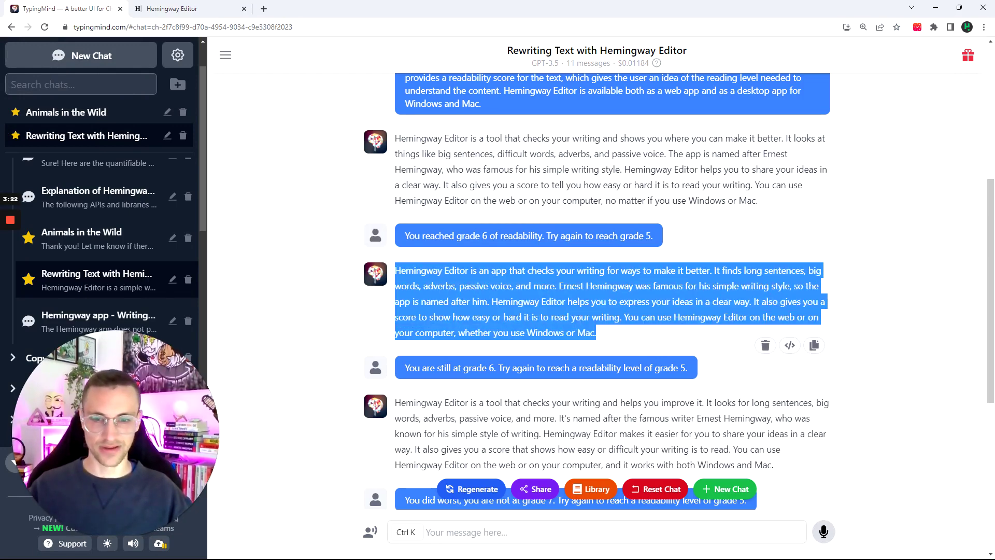
click(222, 10)
key(ctrl+a)
key(ctrl+v)
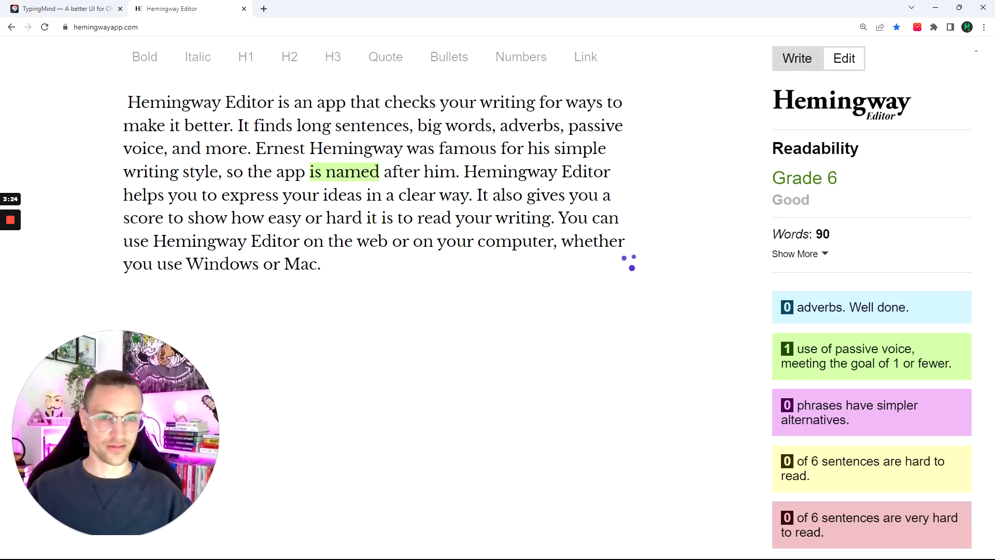
- Copy TypingMind's reply to the "You are still at grade 6" message and replace the Hemingway Editor text with it
key(ctrl+Tab)
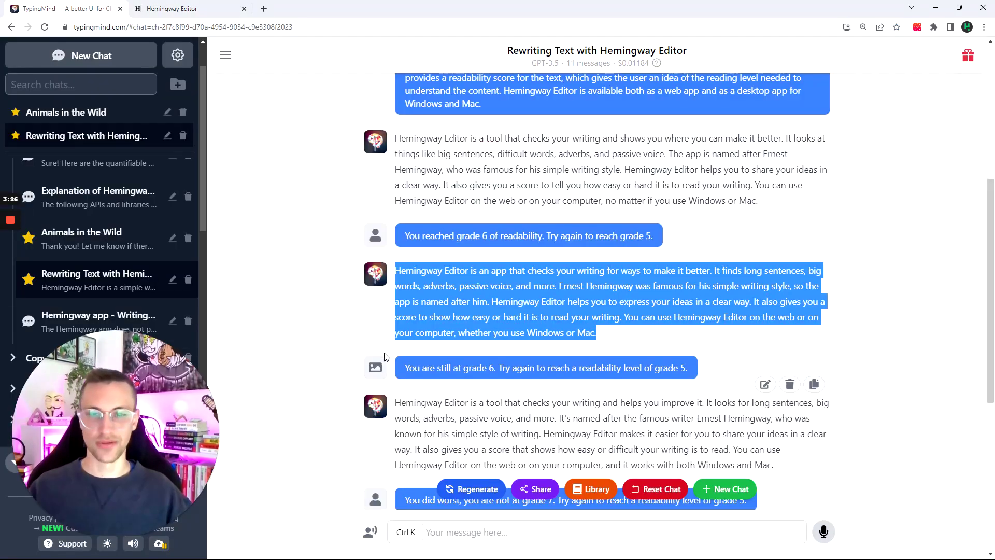
scroll(508, 297, down, 2)
drag(405, 264, 680, 265)
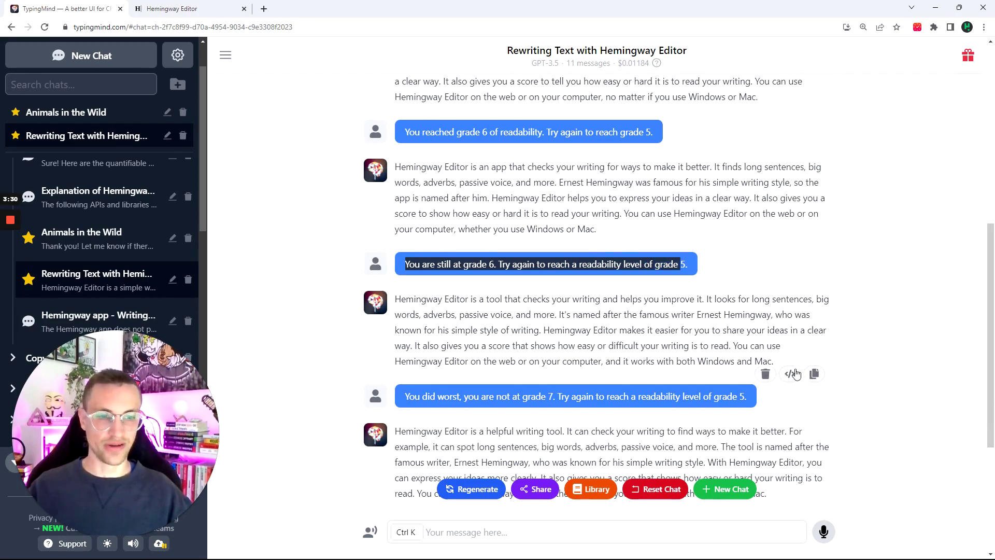
key(ctrl+Tab)
key(ctrl+a)
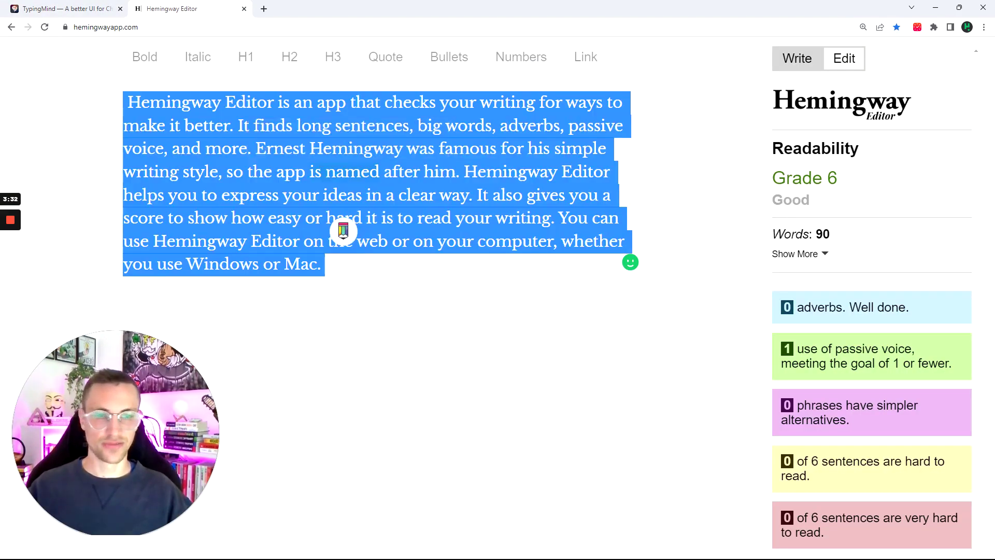
key(ctrl+v)
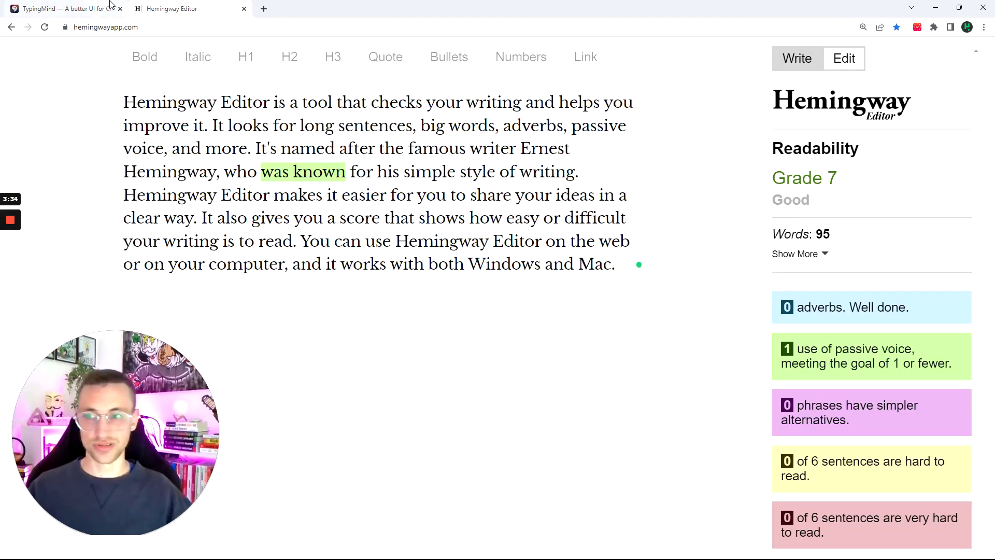
- Copy TypingMind's reply to the "You did worst, you are not at grade 7" message and replace the Hemingway Editor text with it
key(ctrl+Tab)
scroll(539, 251, down, 3)
drag(536, 244, 656, 244)
click(657, 245)
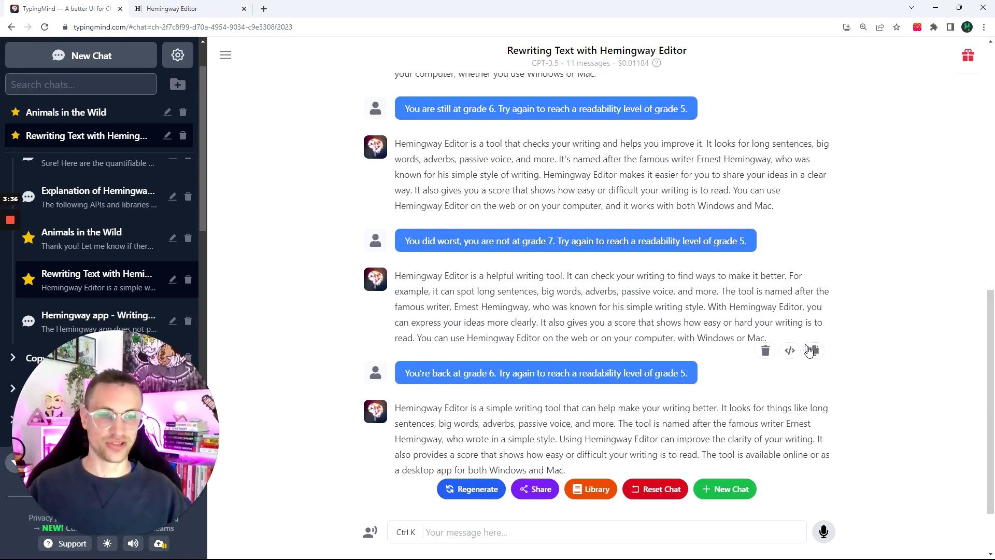
click(813, 349)
key(ctrl+Tab)
key(ctrl+a)
key(ctrl+v)
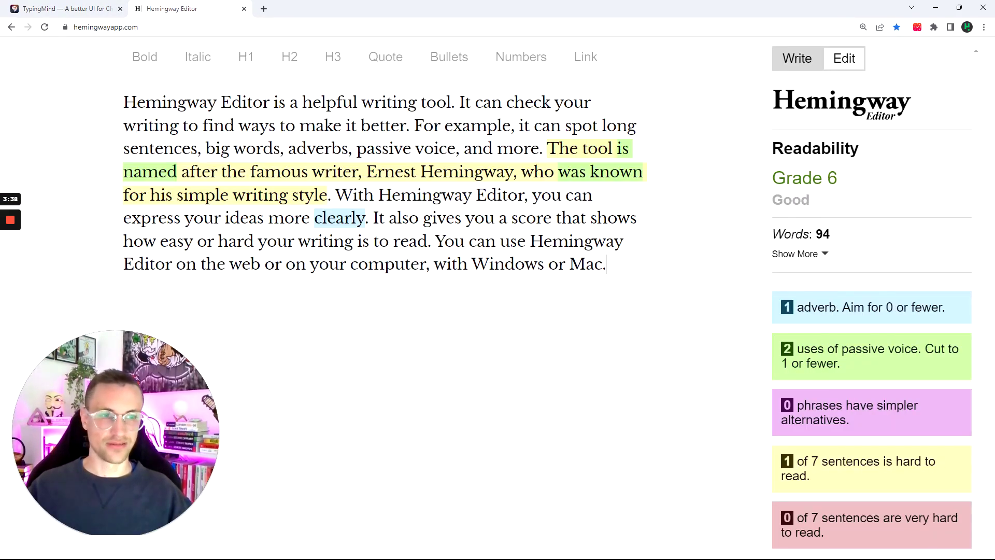
- Copy TypingMind's last reply, to the "You're back at grade 6" message, and replace the Hemingway Editor text with it
click(79, 7)
scroll(612, 279, down, 2)
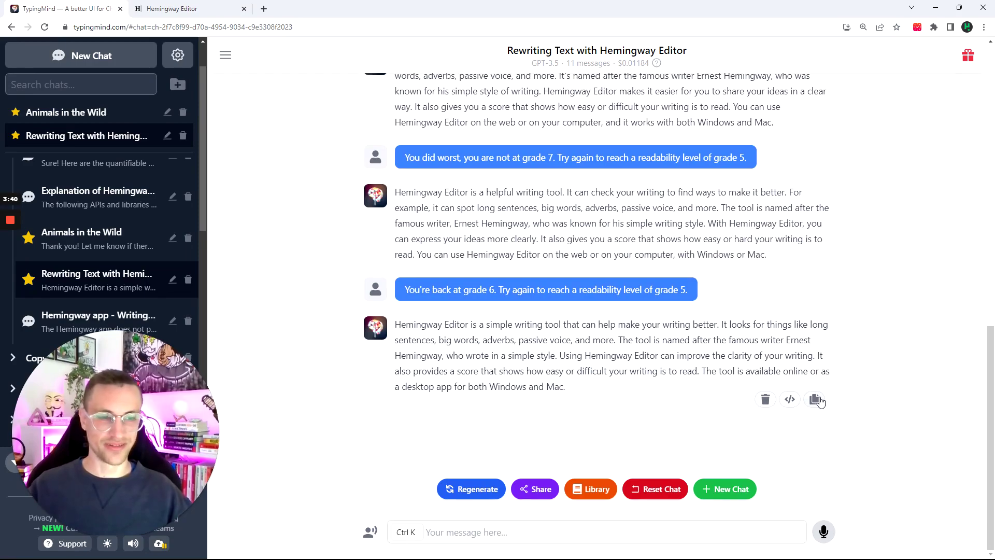
click(199, 7)
key(ctrl+a)
key(ctrl+v)
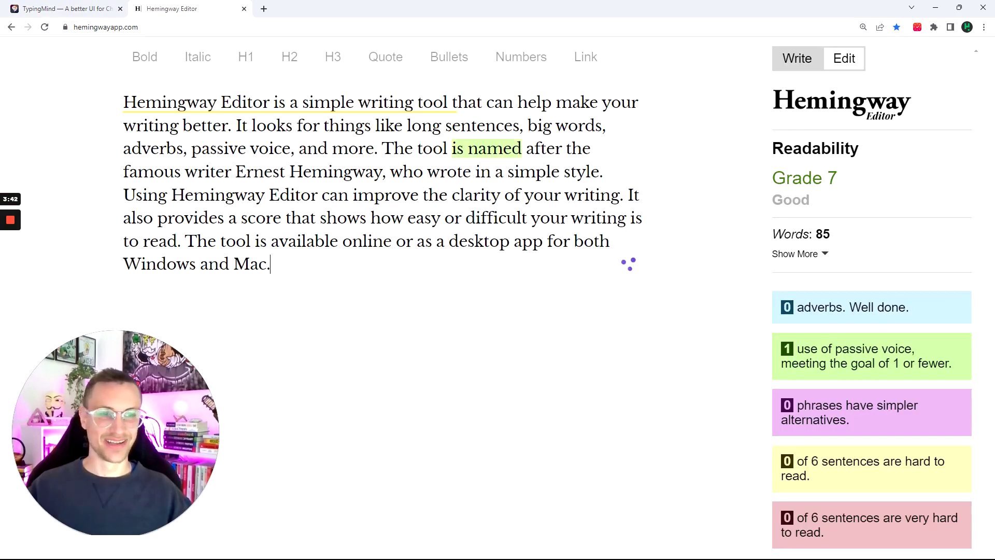
- Copy the chat's first rewrite, the reply to the HemingwayGPT prompt in TypingMind, and replace the Hemingway Editor text with it
click(67, 8)
scroll(665, 266, up, 20)
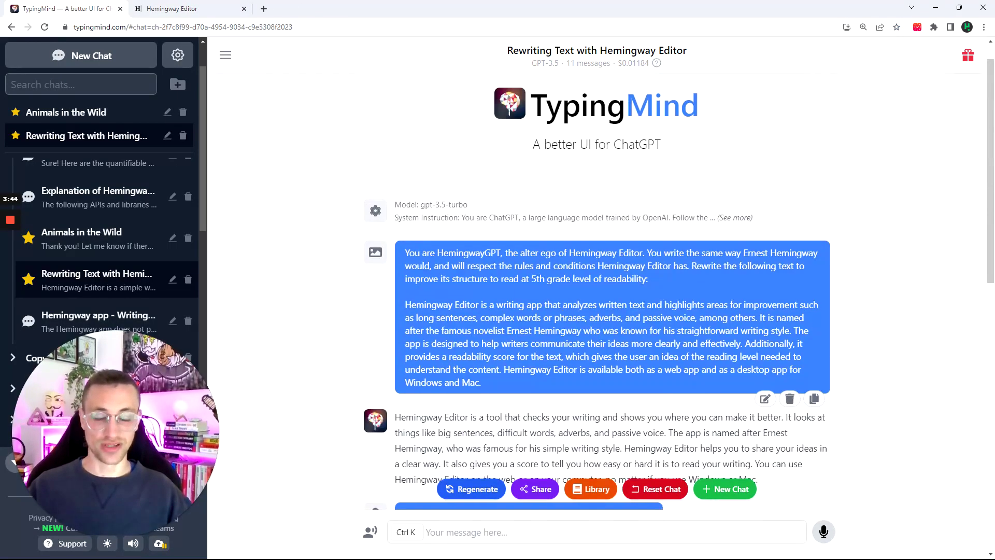
scroll(665, 265, down, 14)
scroll(665, 266, up, 2)
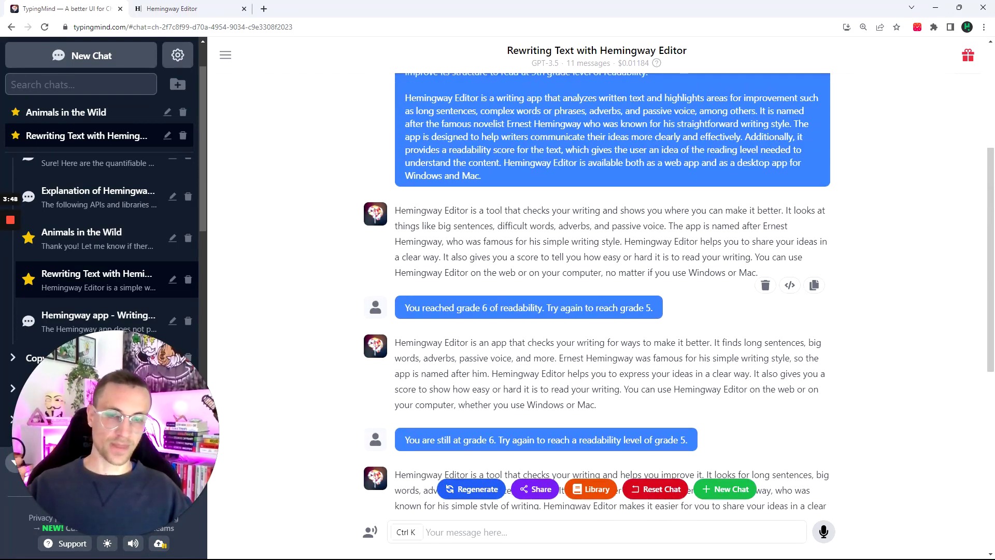
click(813, 286)
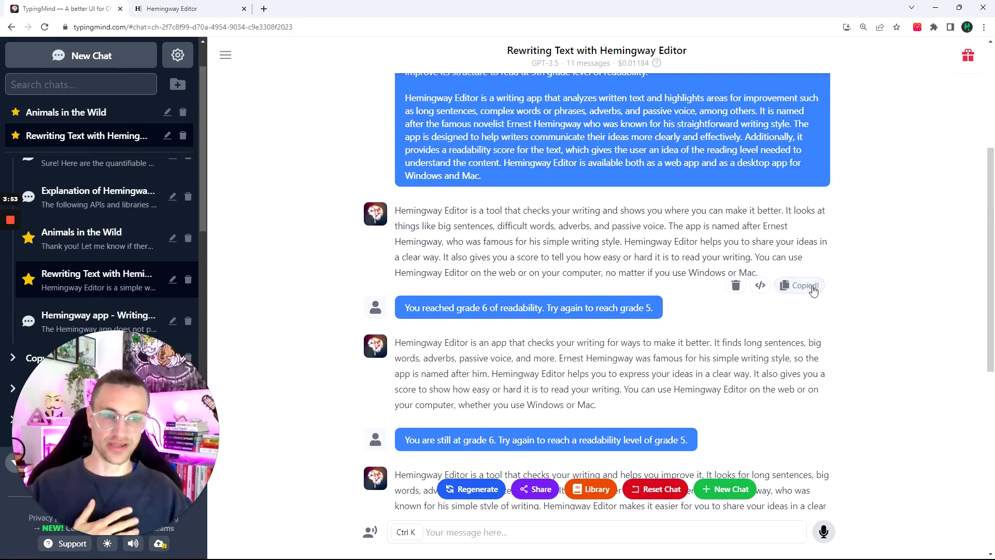
click(166, 9)
key(ctrl+a)
key(ctrl+v)
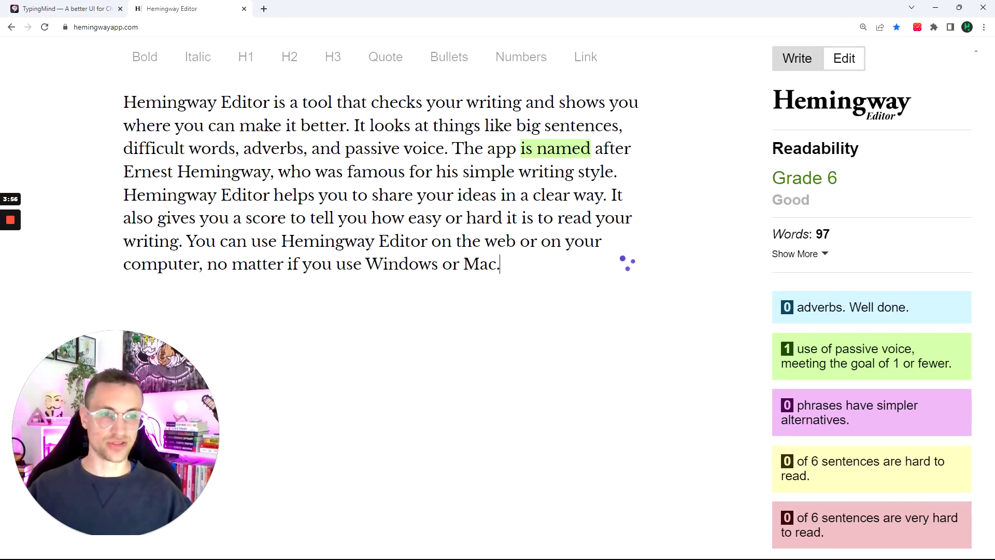
- Copy the second rewrite, the reply to "You reached grade 6 of readability", from TypingMind and replace the Hemingway Editor text with it
click(85, 8)
scroll(275, 114, down, 1)
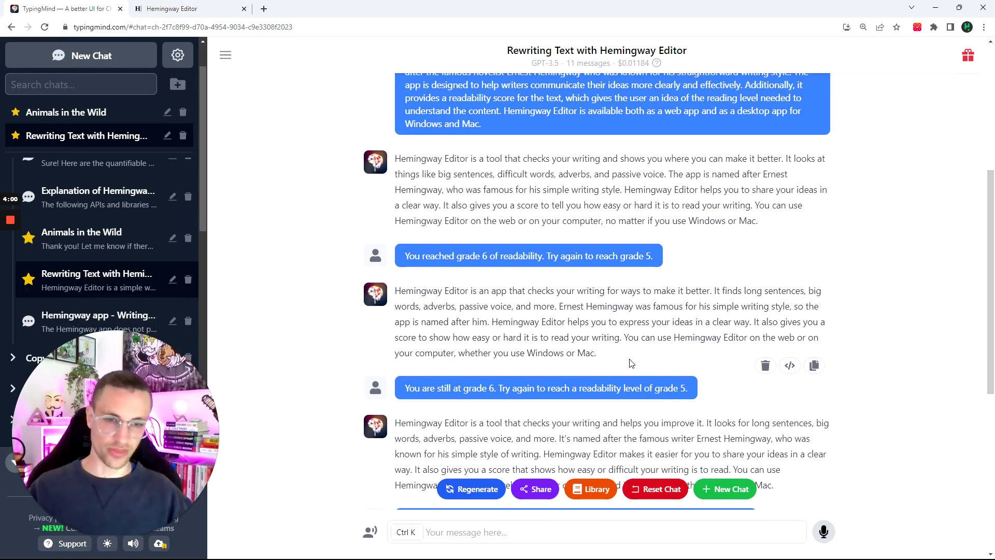
drag(613, 359, 389, 293)
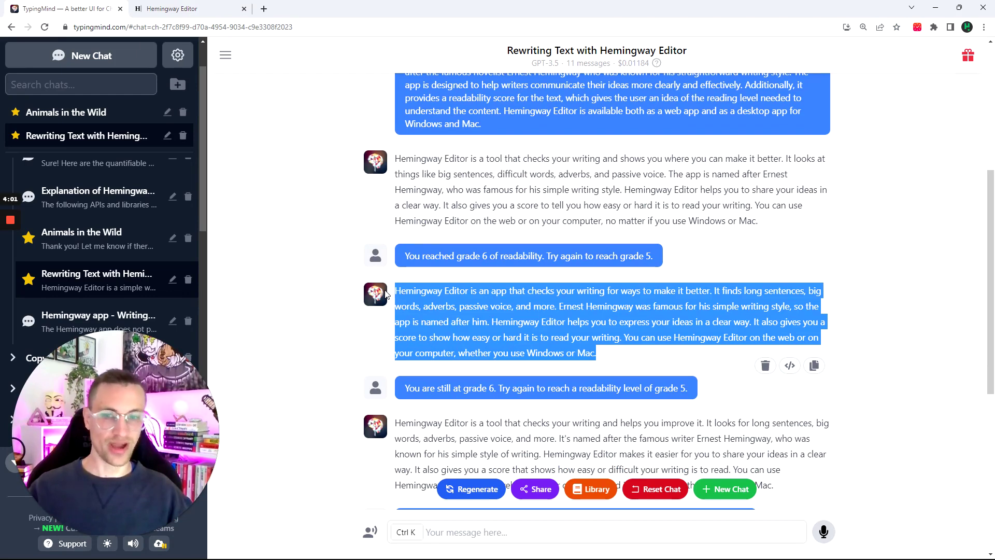
click(814, 365)
click(171, 9)
key(ctrl+a)
key(ctrl+v)
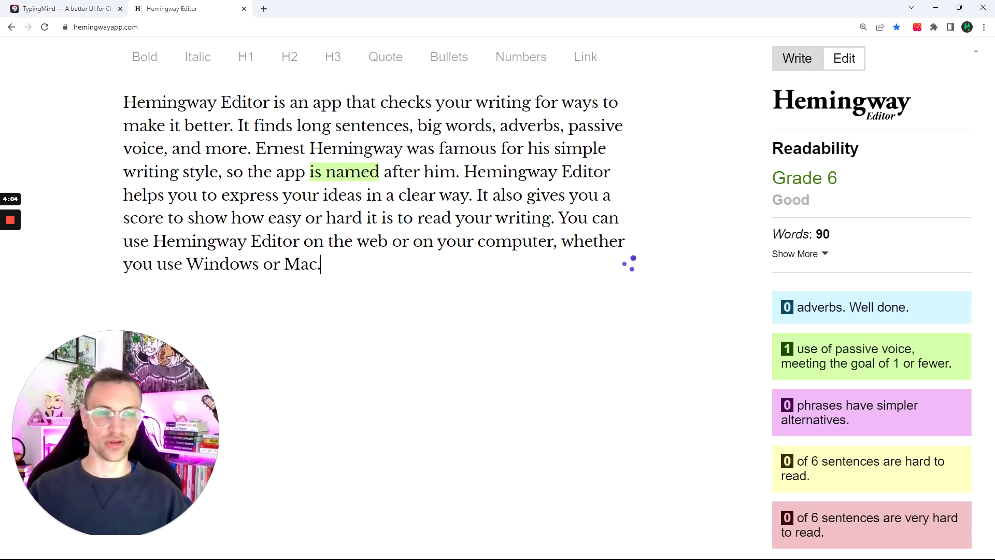
- Open the "Animals in the Wild" chat in TypingMind and go to its opening prompt
click(57, 9)
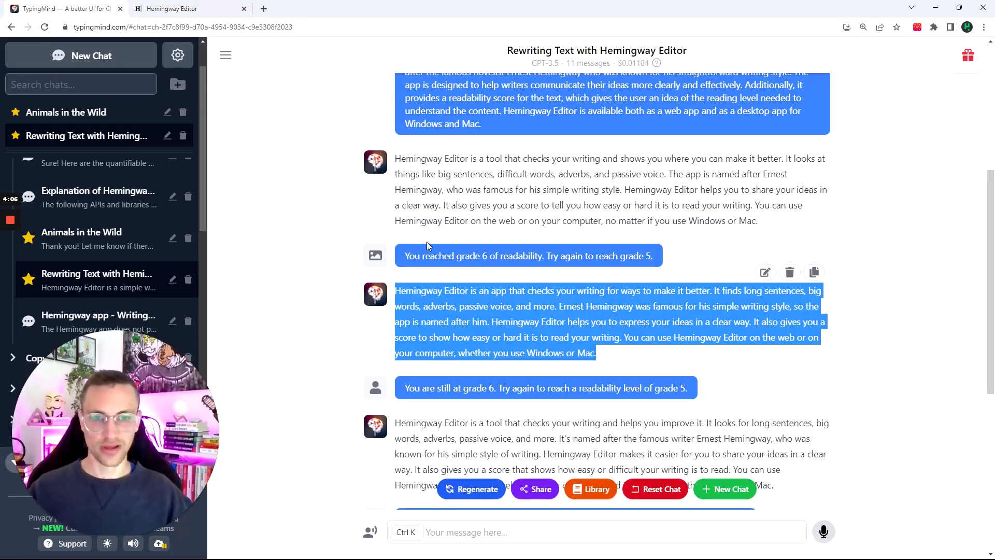
click(108, 249)
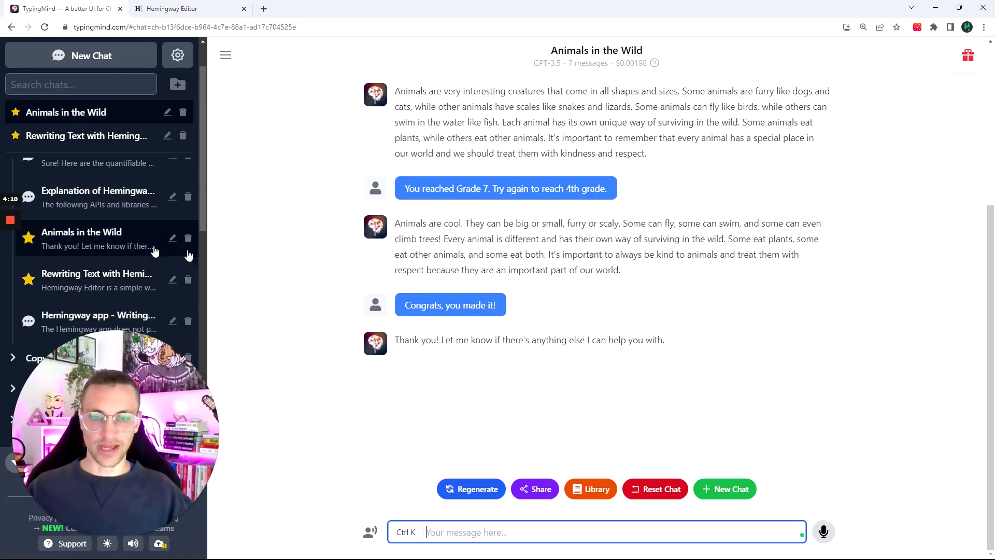
scroll(361, 270, up, 5)
scroll(361, 270, down, 1)
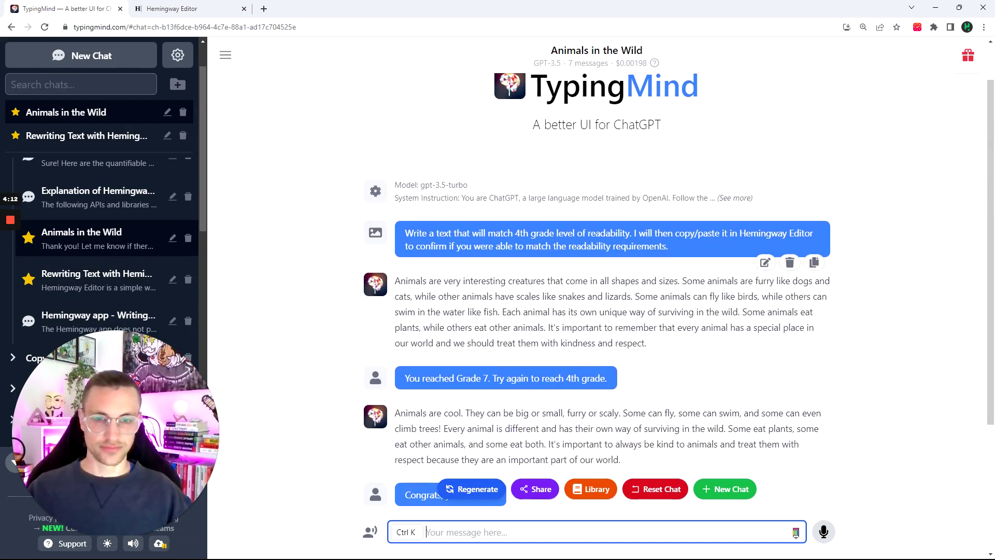
- Read the opening prompt requesting a text at 4th grade readability, and look at the Hemingway Editor readability panel before returning to the chat
drag(405, 233, 663, 247)
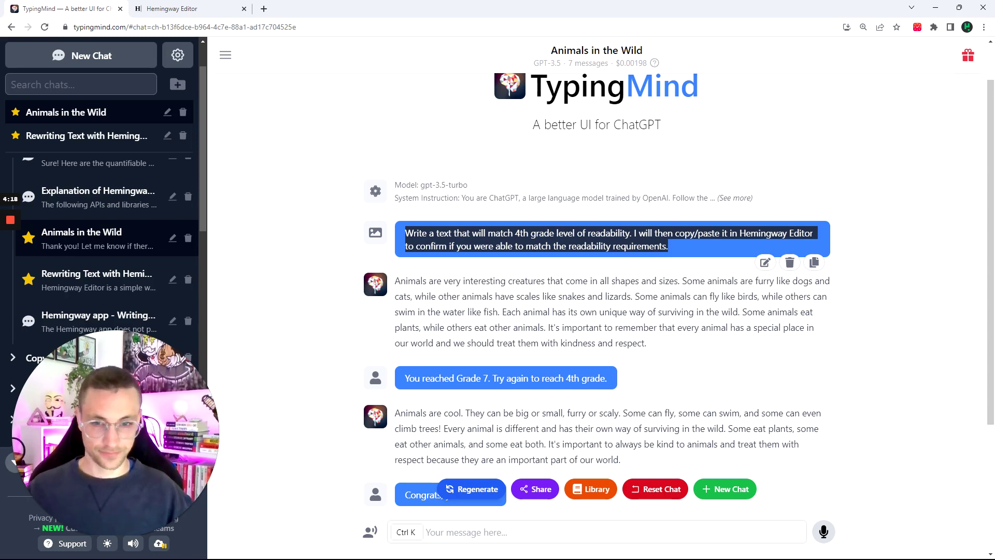
click(668, 247)
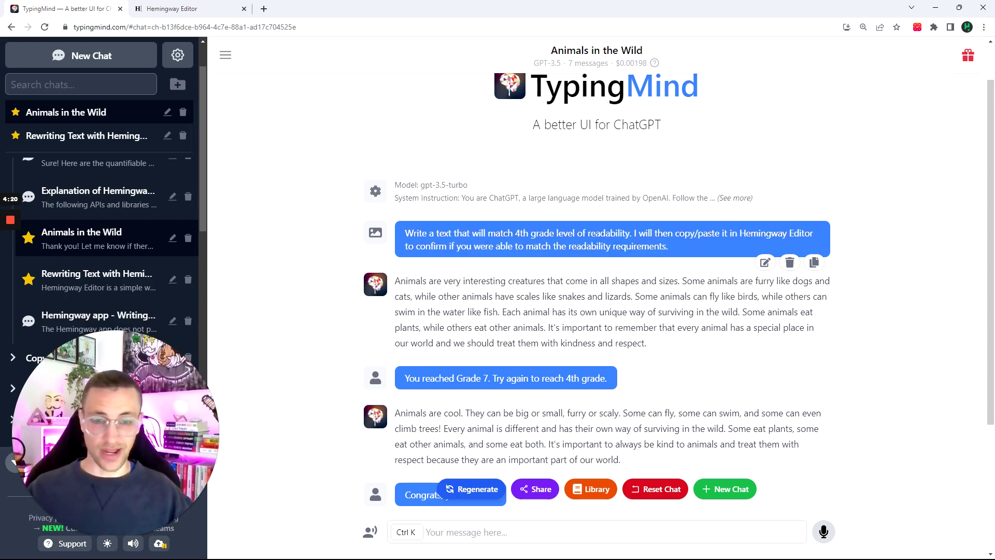
drag(403, 234, 669, 248)
click(668, 249)
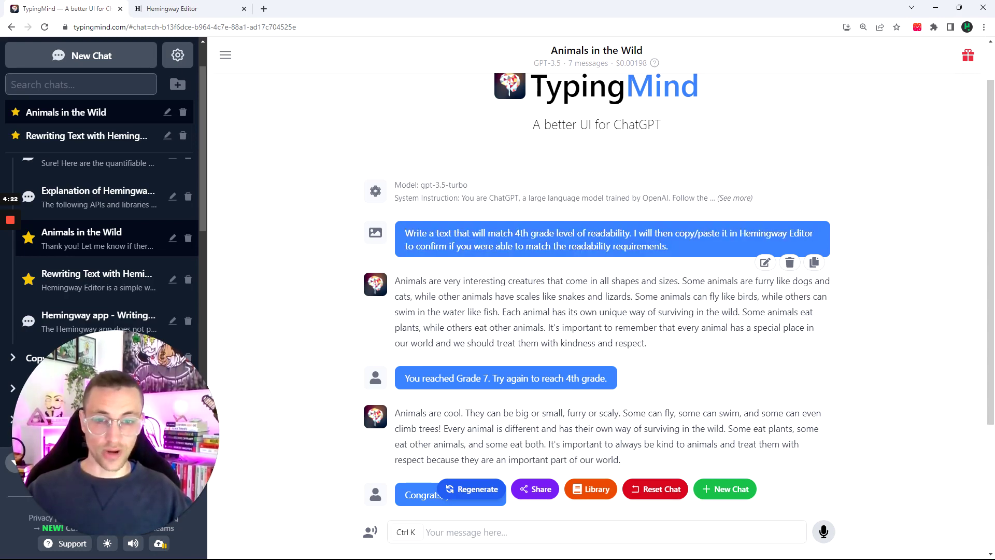
drag(515, 233, 631, 233)
click(632, 234)
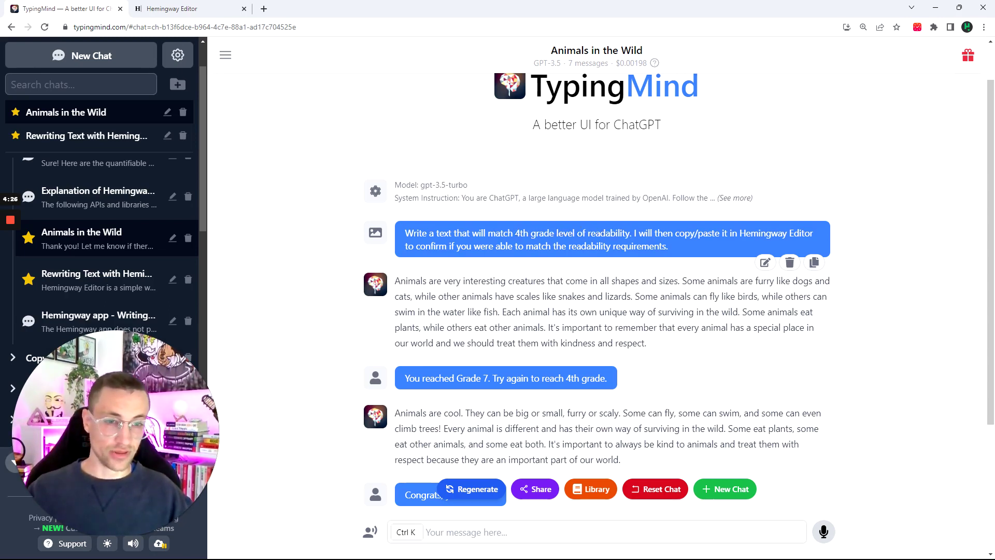
drag(713, 251, 403, 258)
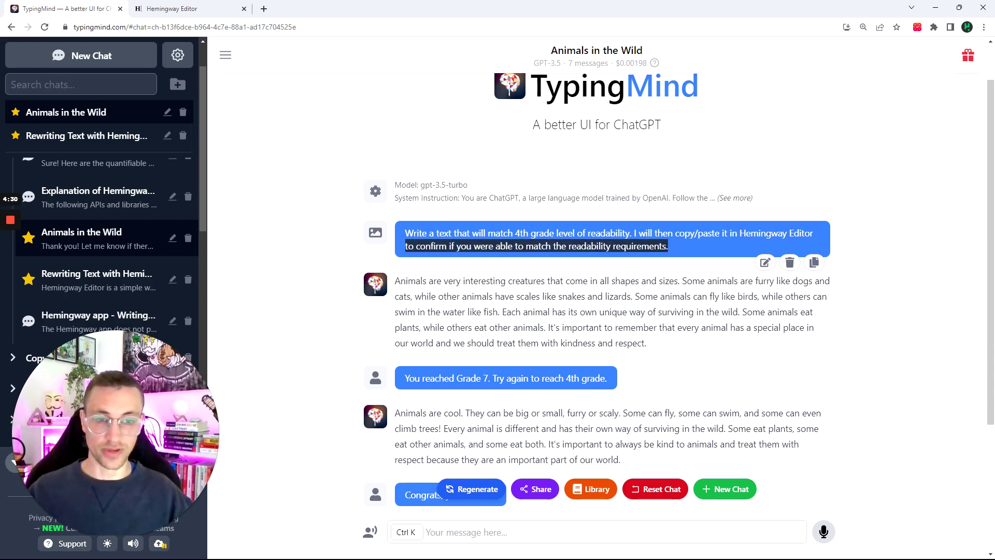
click(687, 251)
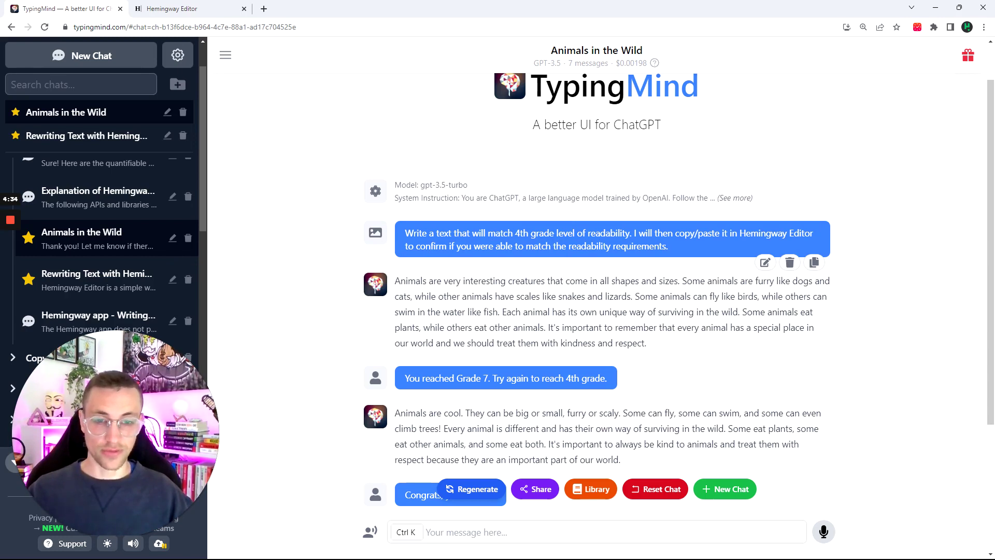
drag(523, 233, 516, 234)
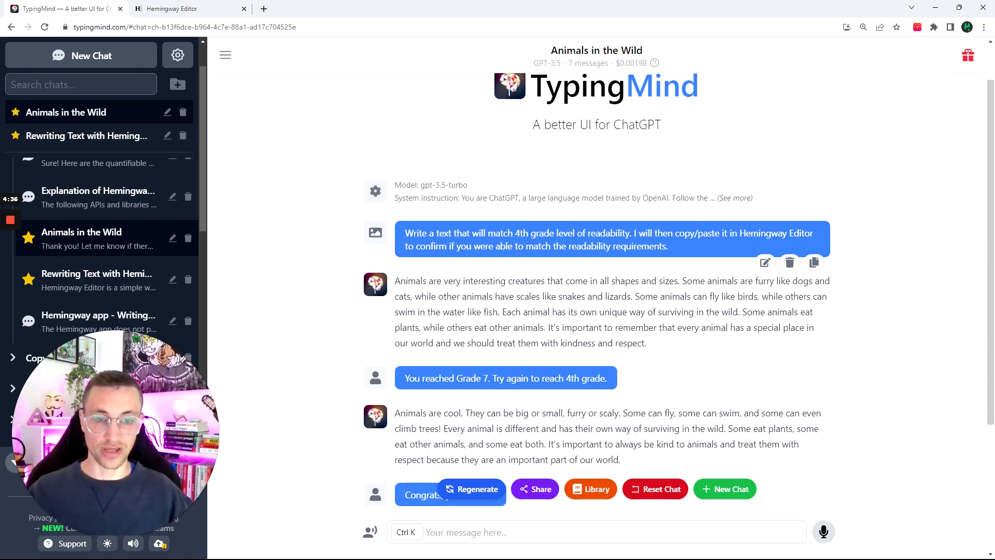
mouse_move(185, 7)
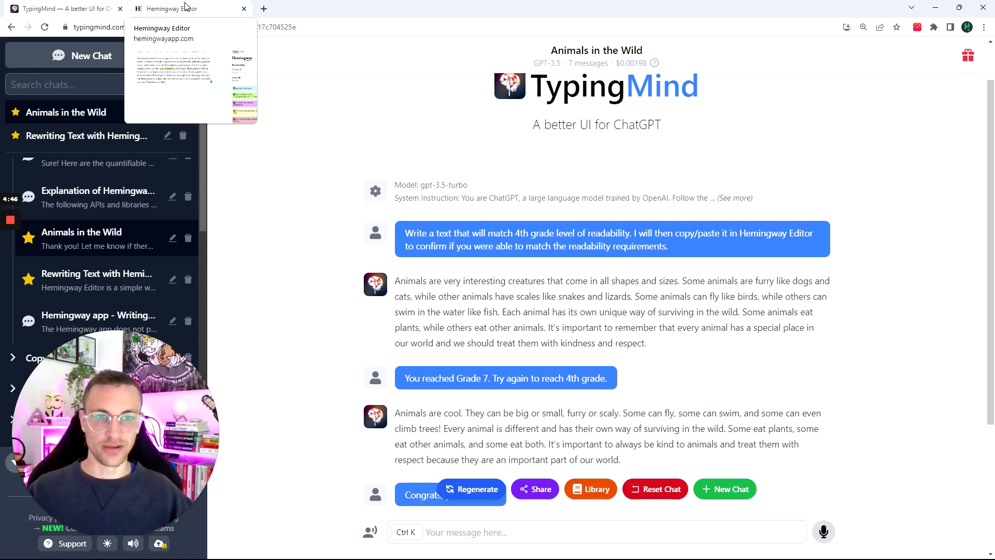
click(186, 6)
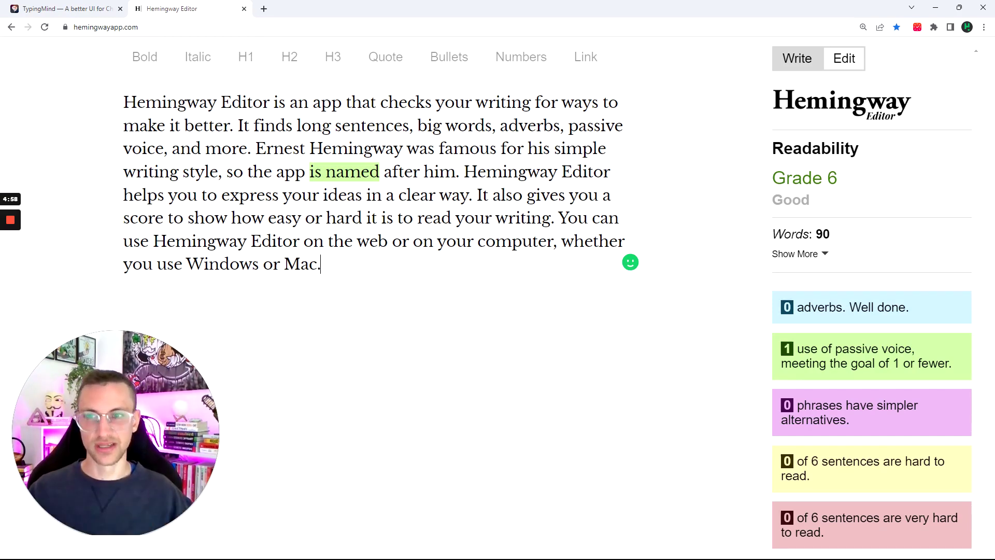
click(73, 5)
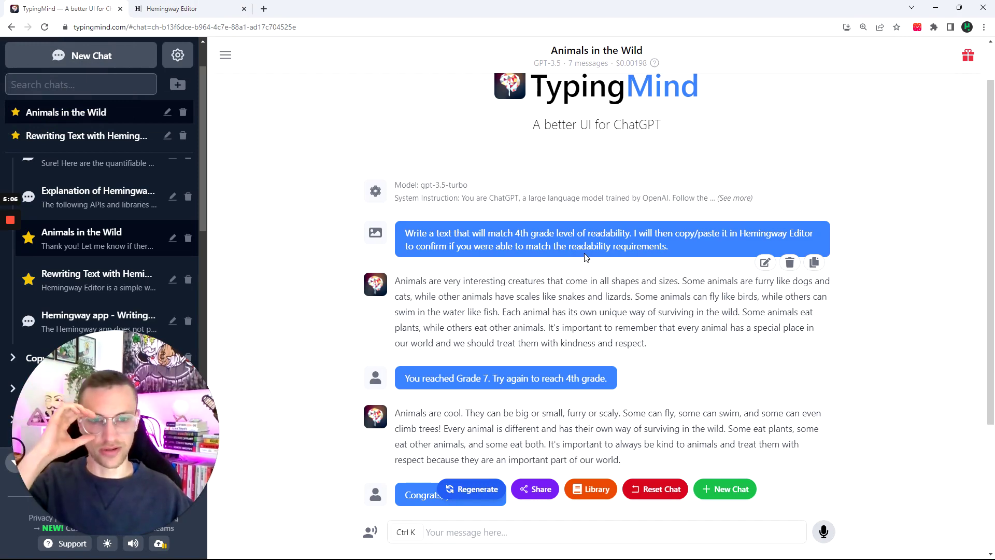
- Copy the first animals text from the TypingMind chat and replace the Hemingway Editor text with it
scroll(777, 248, down, 1)
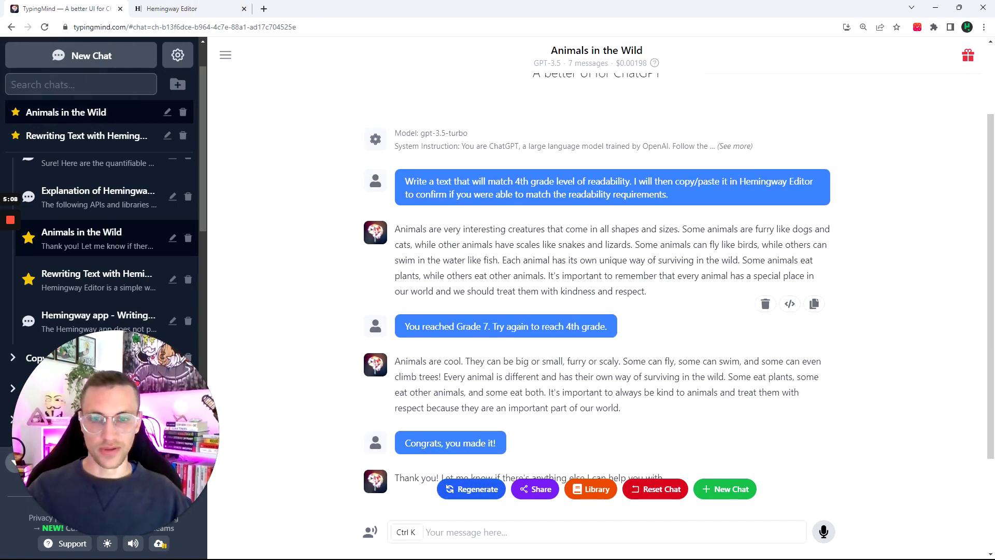
drag(395, 228, 693, 300)
click(671, 303)
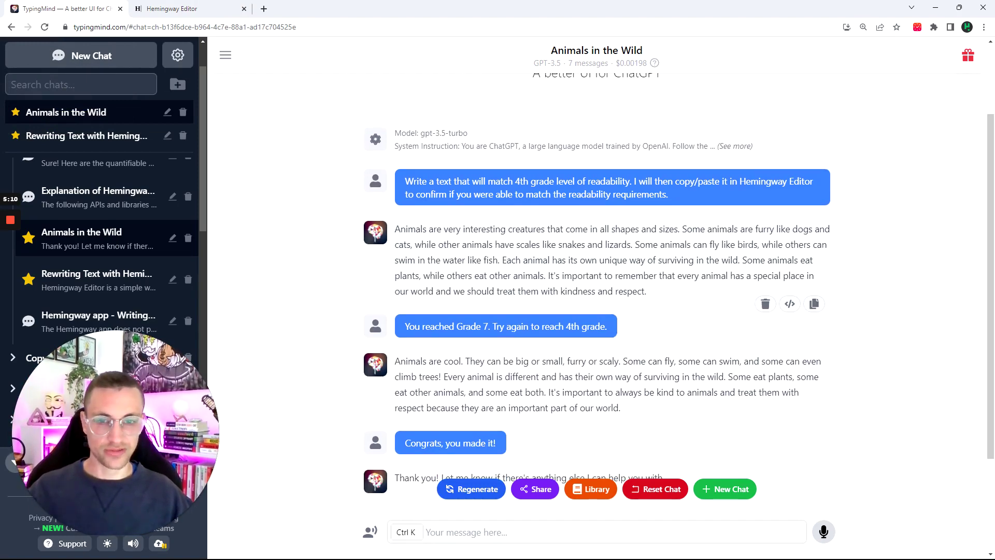
drag(389, 236, 814, 304)
click(813, 304)
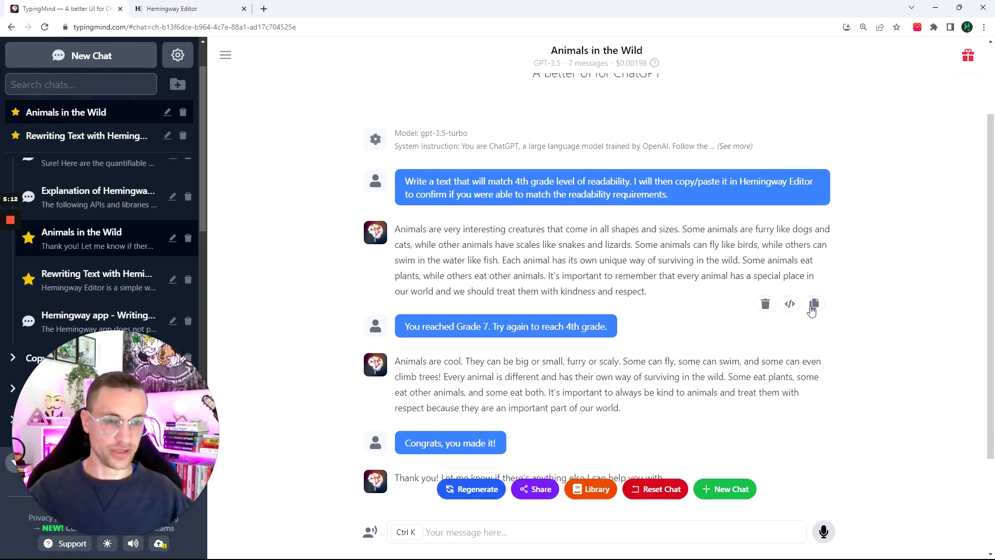
click(182, 8)
key(ctrl+a)
key(ctrl+v)
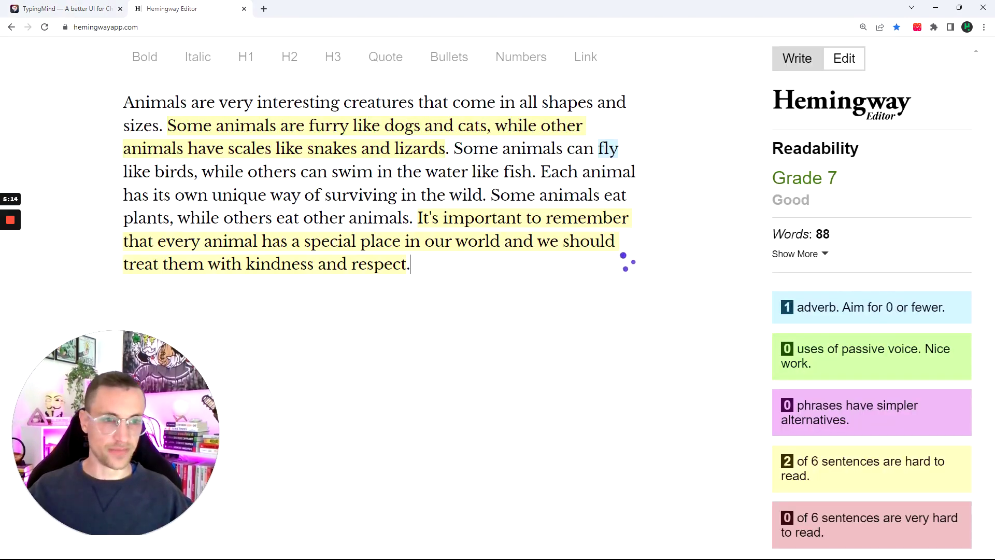
- Copy TypingMind's reply to "You reached Grade 7. Try again to reach 4th grade." and replace the Hemingway Editor text with it
click(84, 7)
scroll(456, 290, down, 2)
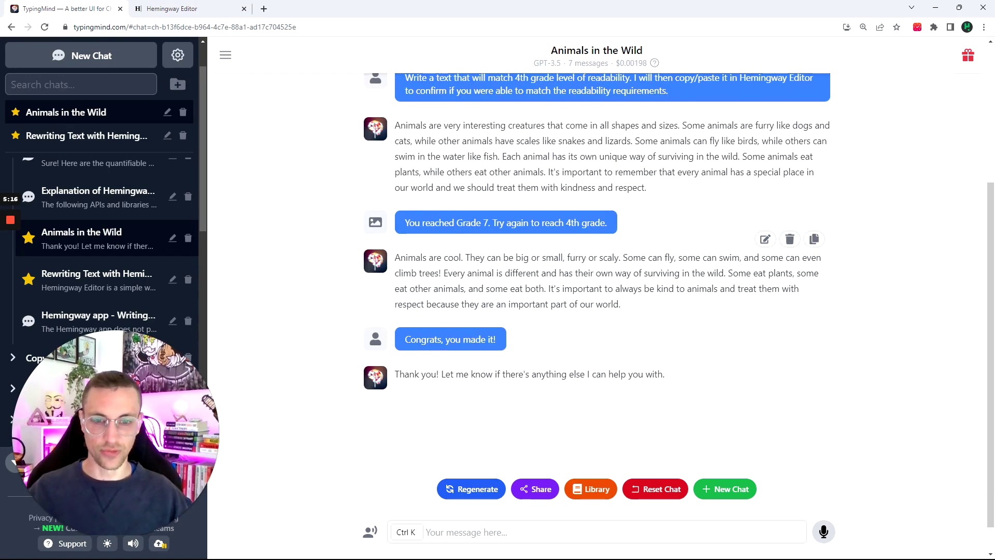
drag(430, 223, 492, 225)
click(607, 227)
click(488, 250)
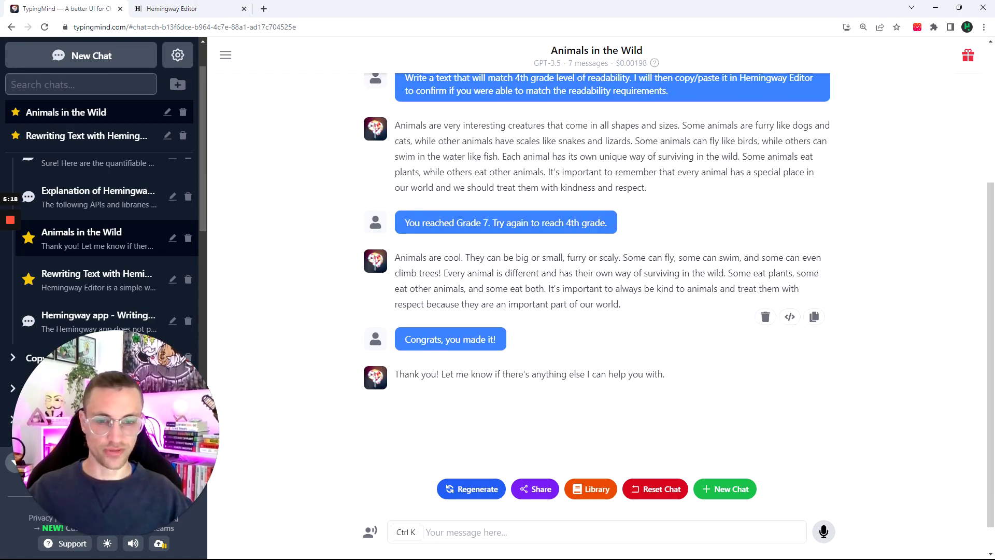
click(814, 317)
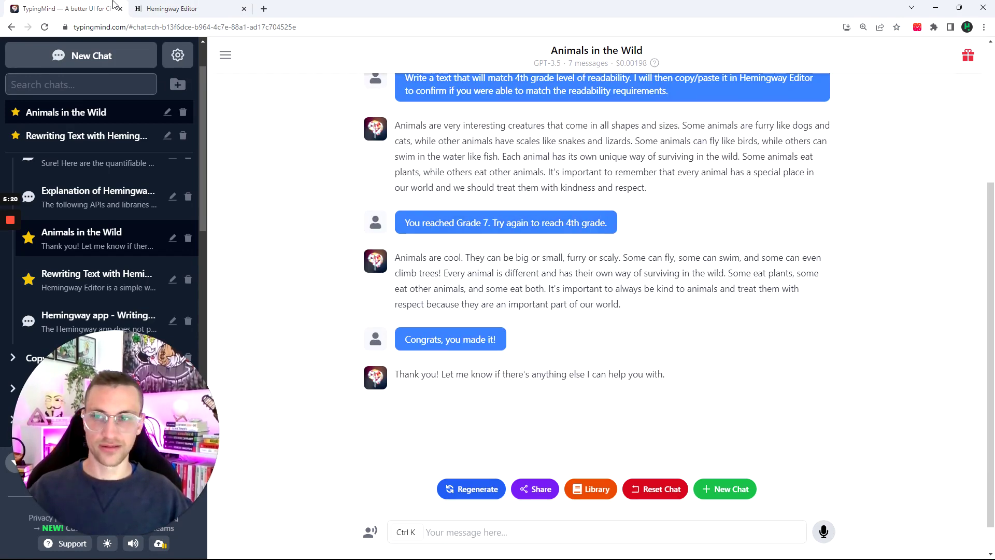
click(181, 8)
key(ctrl+a)
key(ctrl+v)
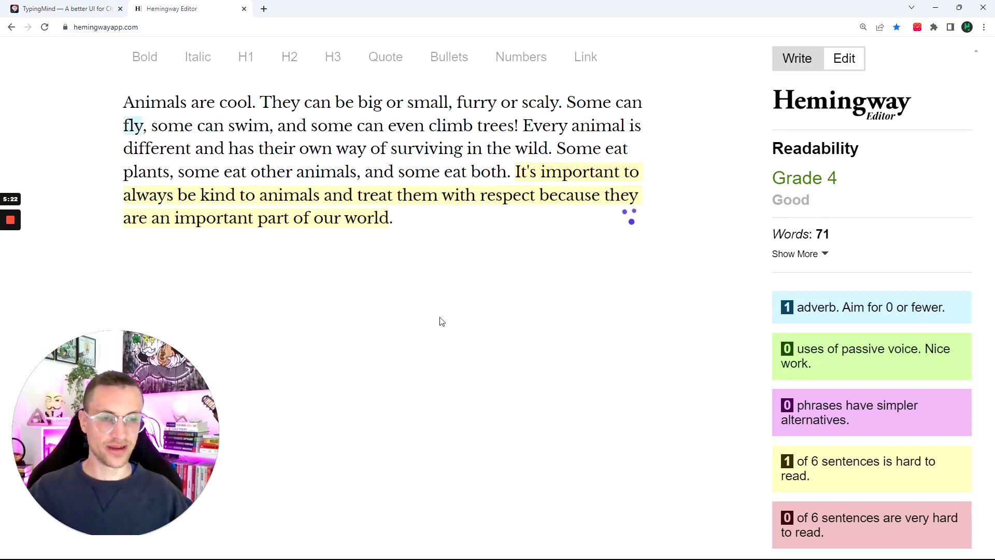
- Return to the TypingMind chat and compare the sentence structure of the first animals text with the rewrite that follows the Grade 7 feedback
click(56, 6)
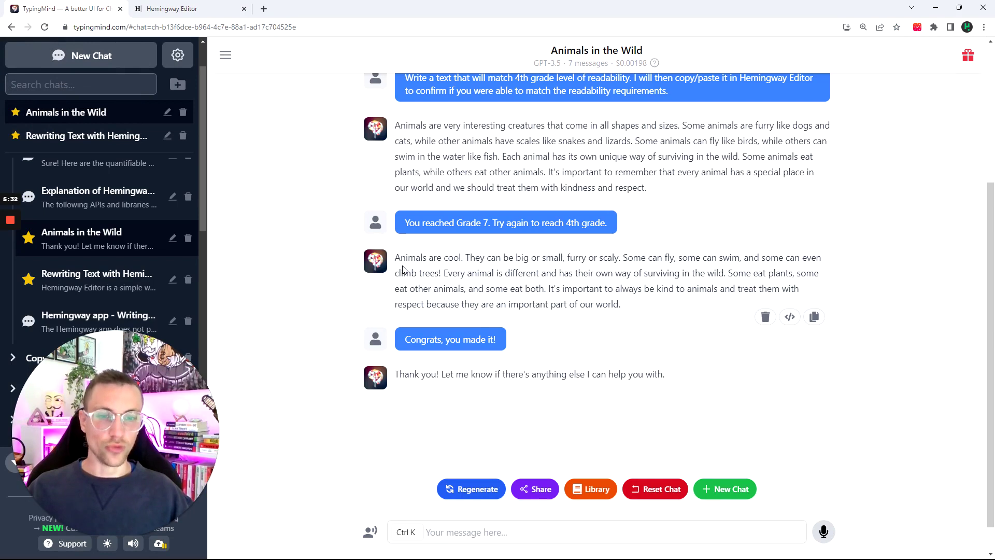
scroll(403, 269, up, 1)
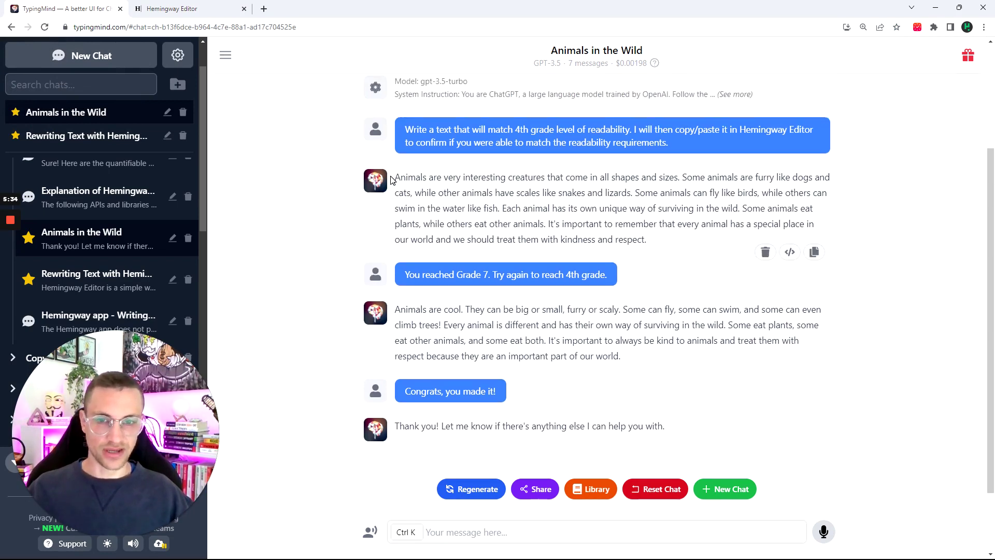
drag(395, 177, 460, 193)
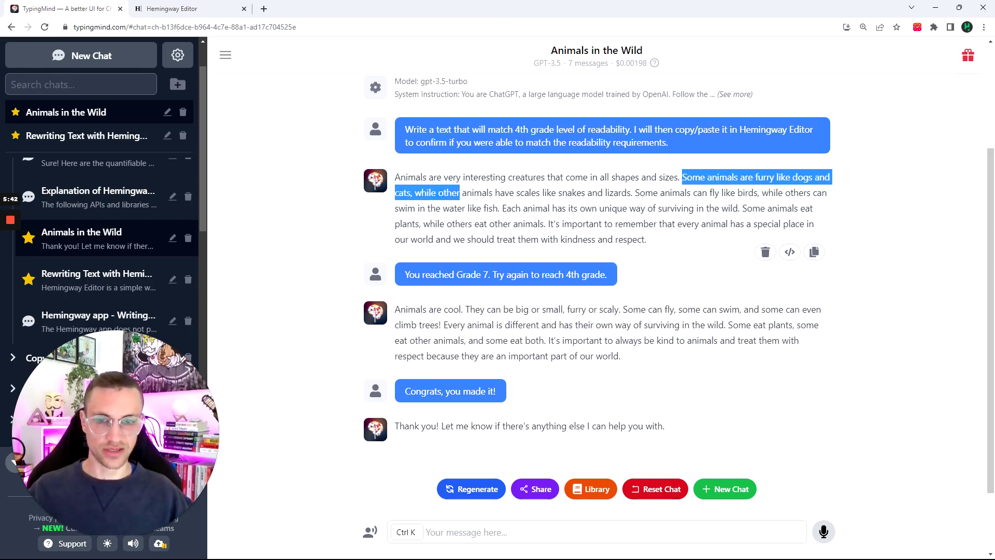
click(461, 193)
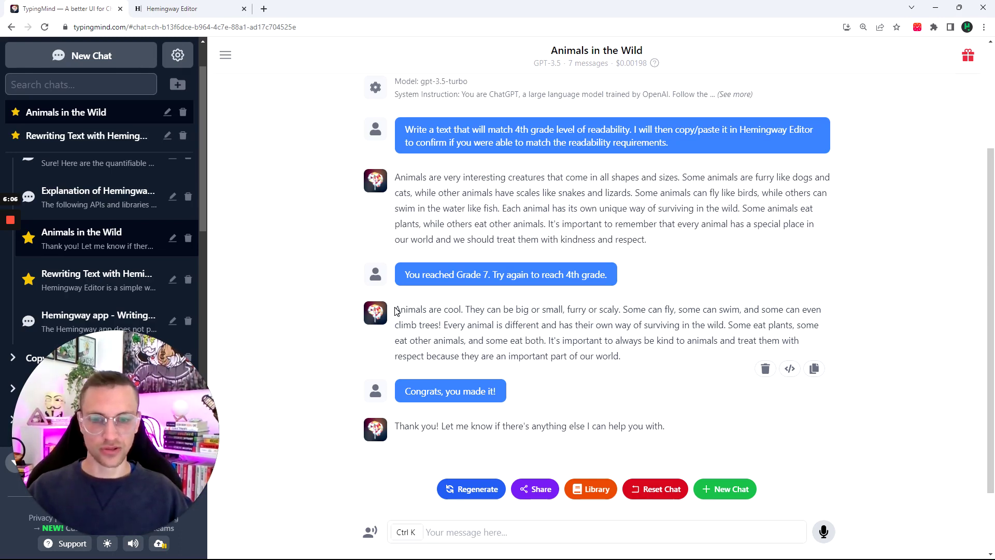
drag(396, 310, 748, 310)
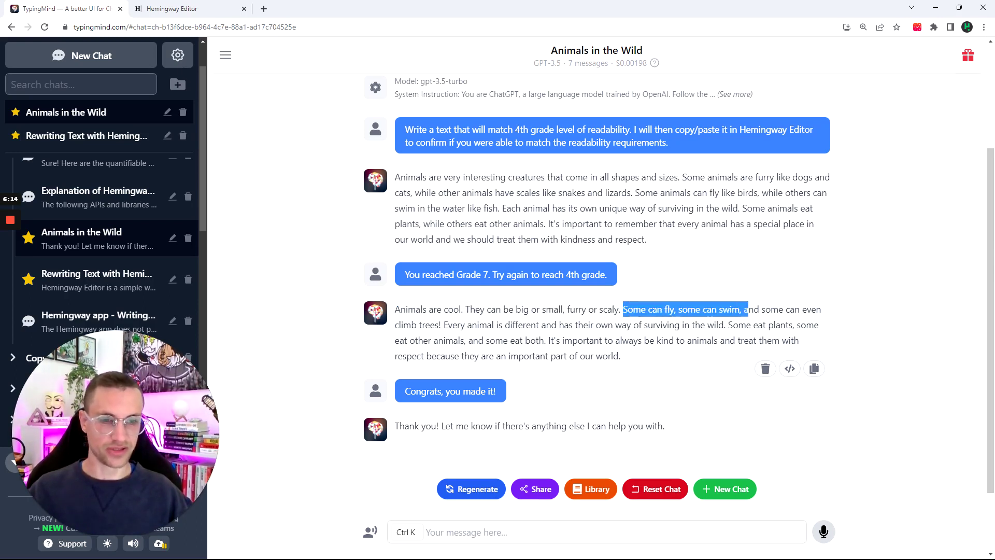
click(746, 310)
mouse_move(441, 325)
mouse_down()
mouse_move(640, 340)
mouse_move(650, 358)
mouse_move(457, 320)
mouse_up()
click(651, 357)
click(444, 327)
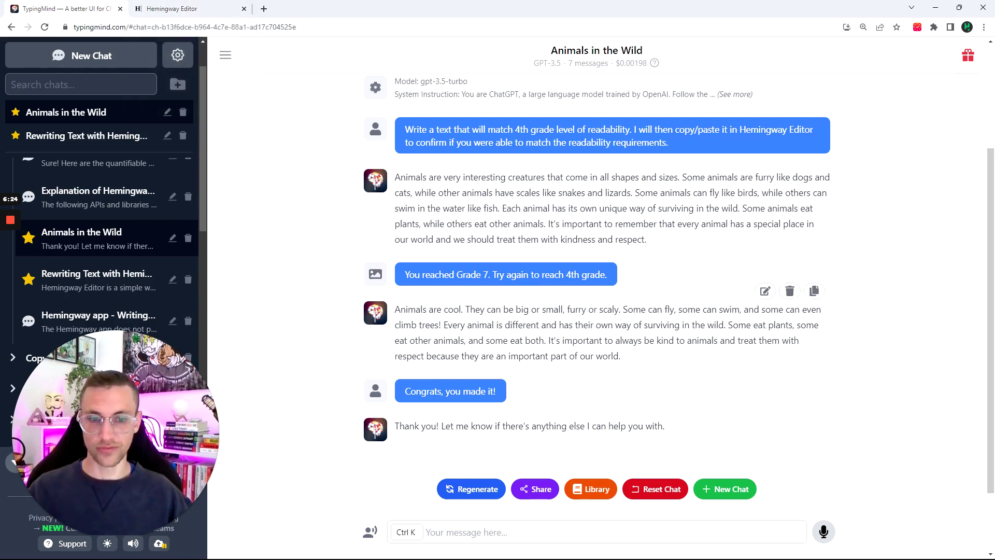
mouse_move(566, 274)
mouse_down()
mouse_move(607, 275)
mouse_move(564, 275)
mouse_up()
click(585, 275)
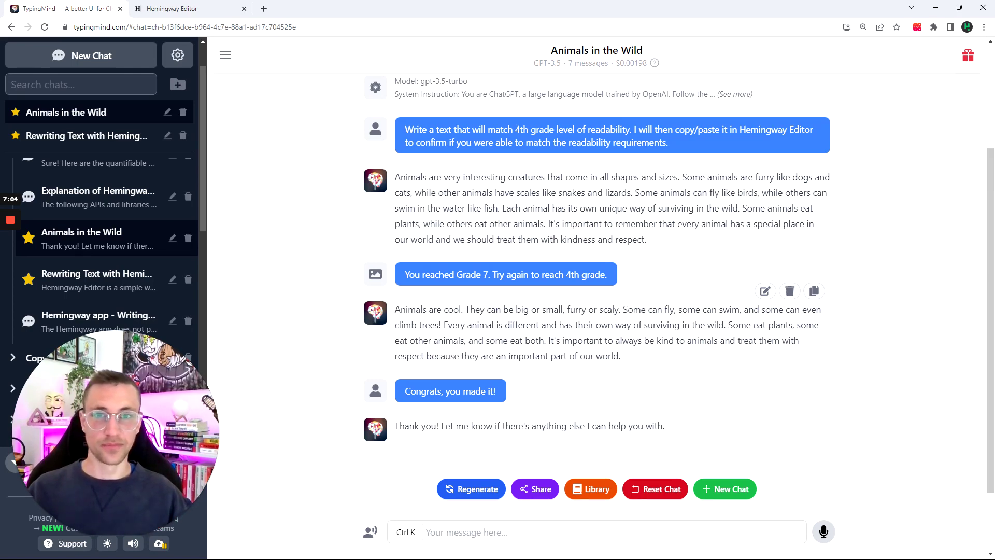
- Check the rewritten animals text's readability grade in Hemingway Editor, and return to the "Animals in the Wild" chat in TypingMind
click(206, 8)
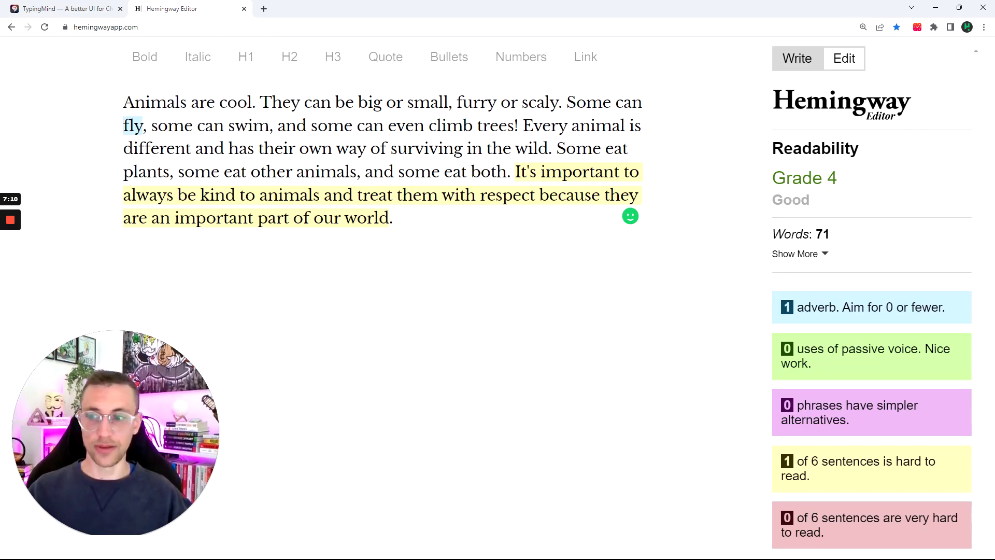
click(67, 9)
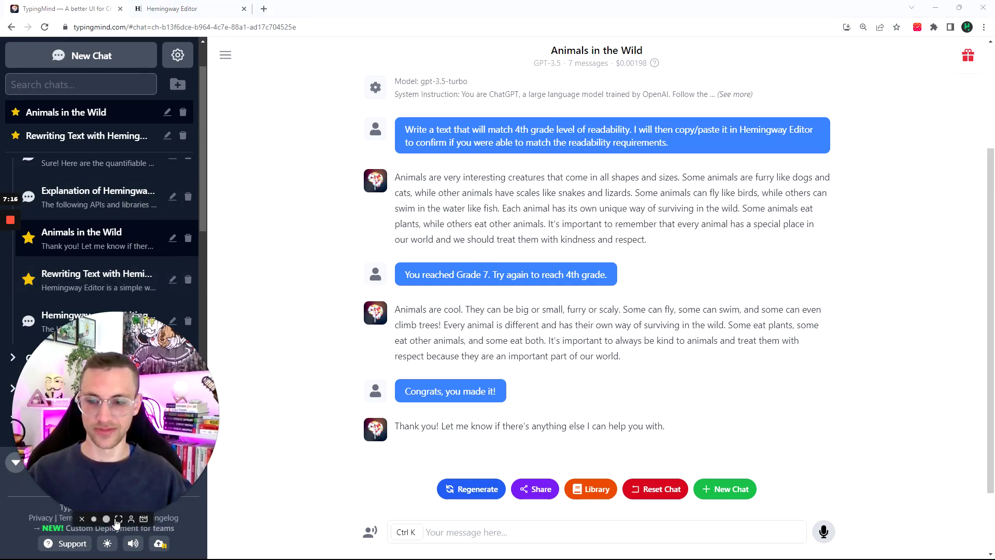
click(123, 537)
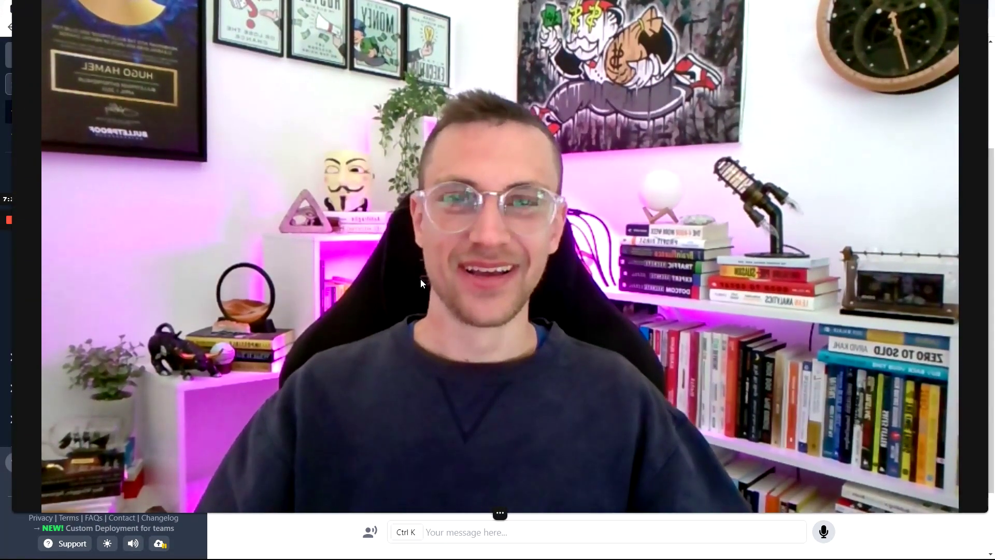